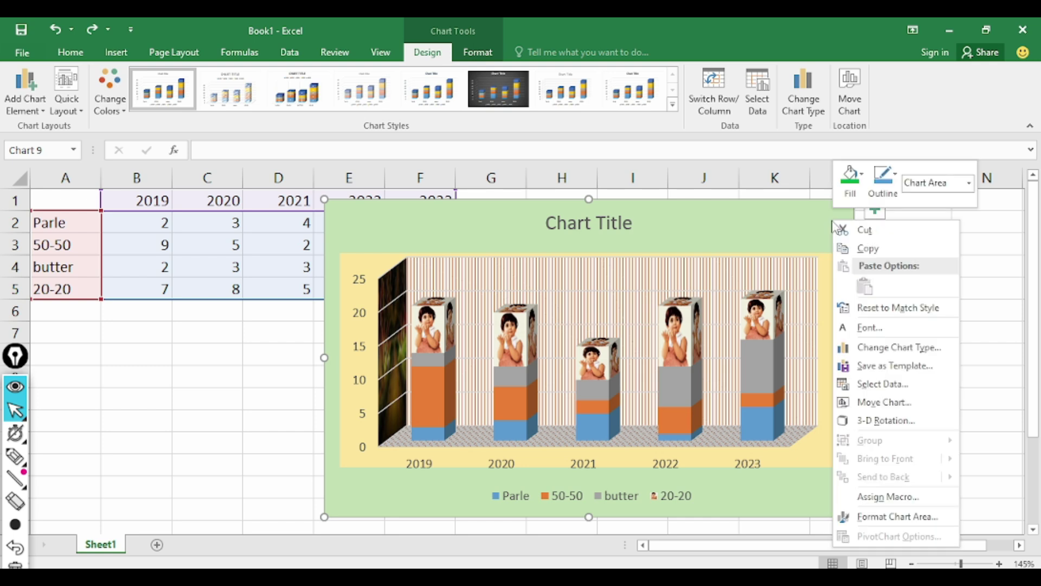
Change the chart type from 3-D Stacked Column to the basic Line chart
left_click(887, 350)
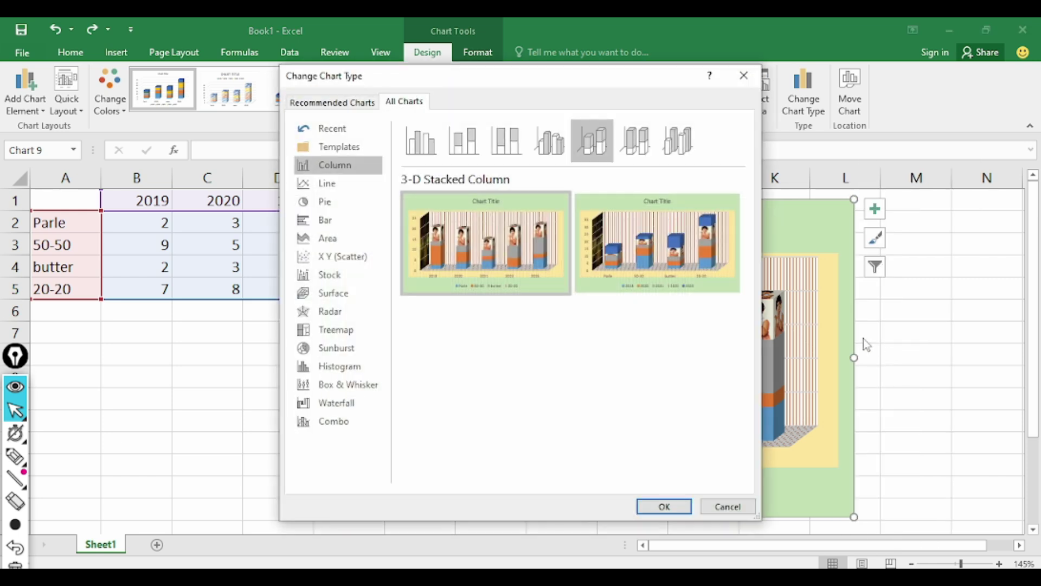
left_click(343, 184)
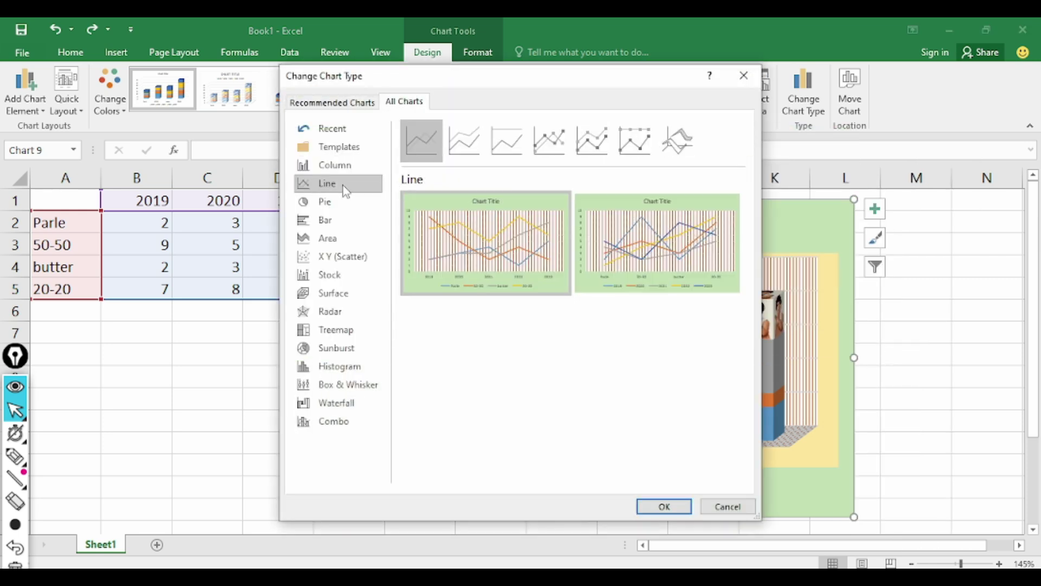
left_click(665, 506)
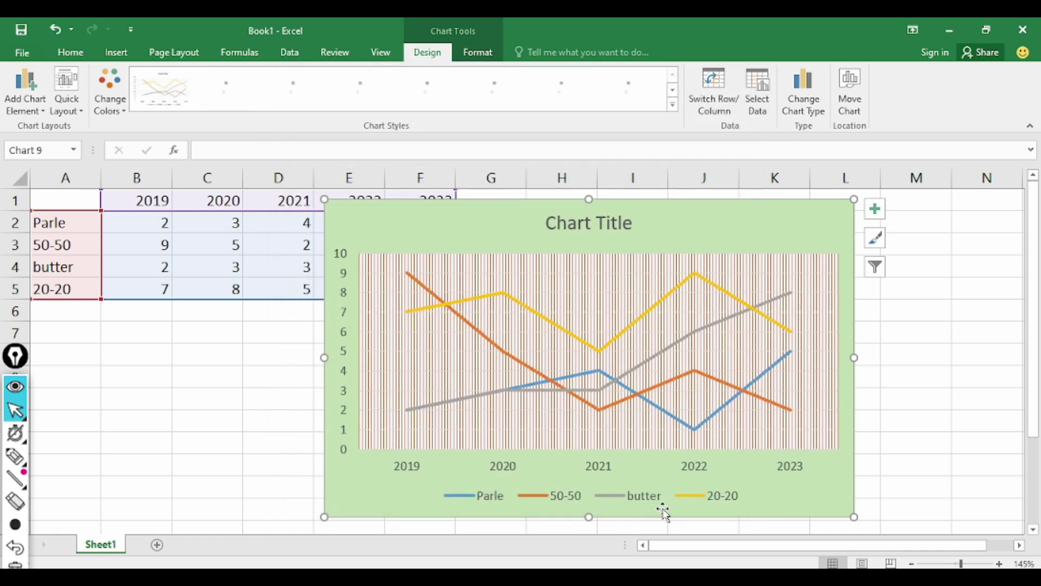
Change the line chart to the basic Area chart type
right_click(814, 220)
left_click(846, 347)
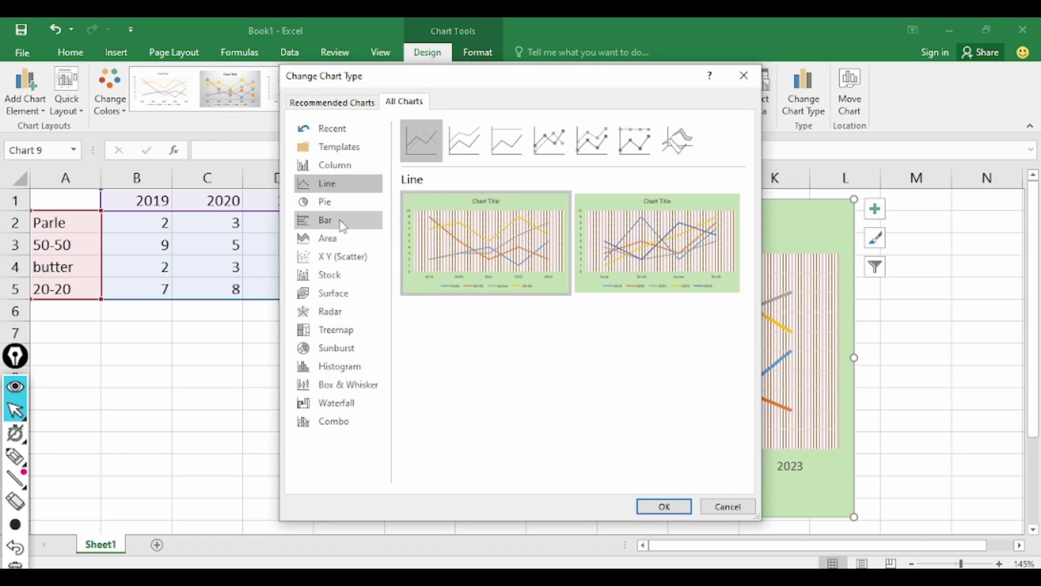
left_click(340, 240)
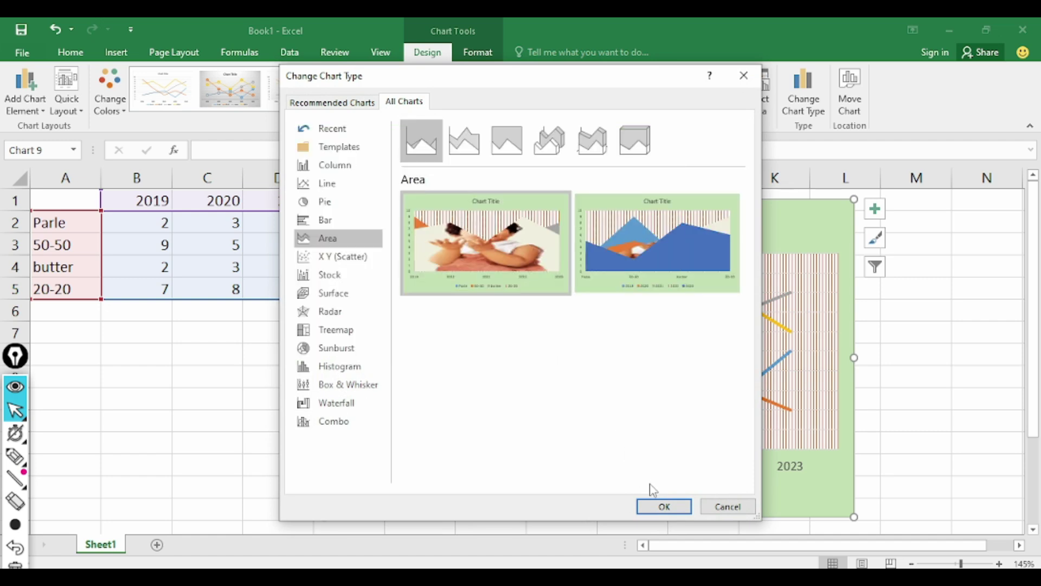
left_click(664, 506)
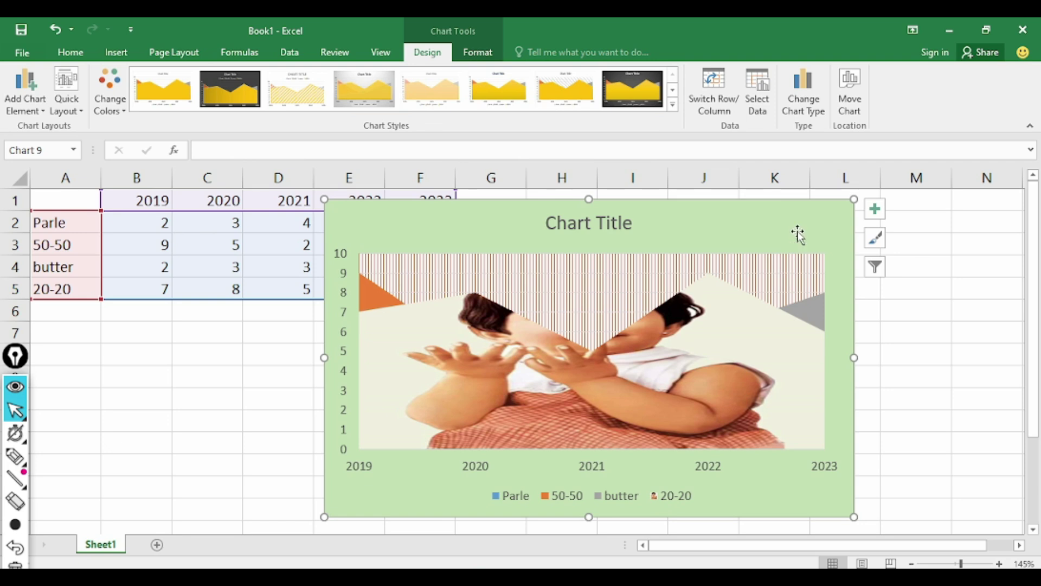
Change the area chart to an X Y (Scatter) chart using the basic Scatter subtype
right_click(797, 234)
left_click(829, 359)
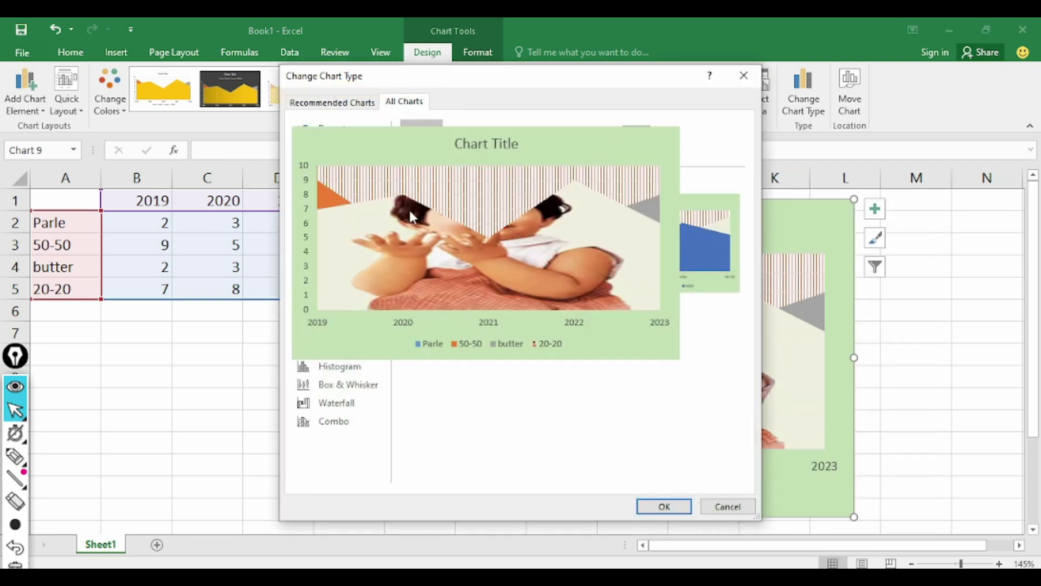
left_click(334, 256)
mouse_move(484, 264)
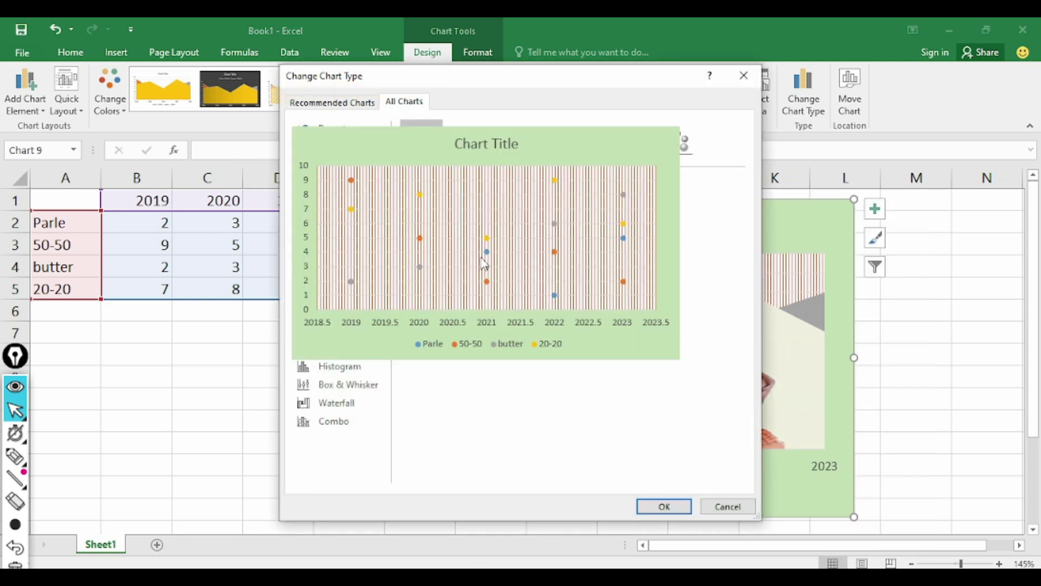
left_click(663, 505)
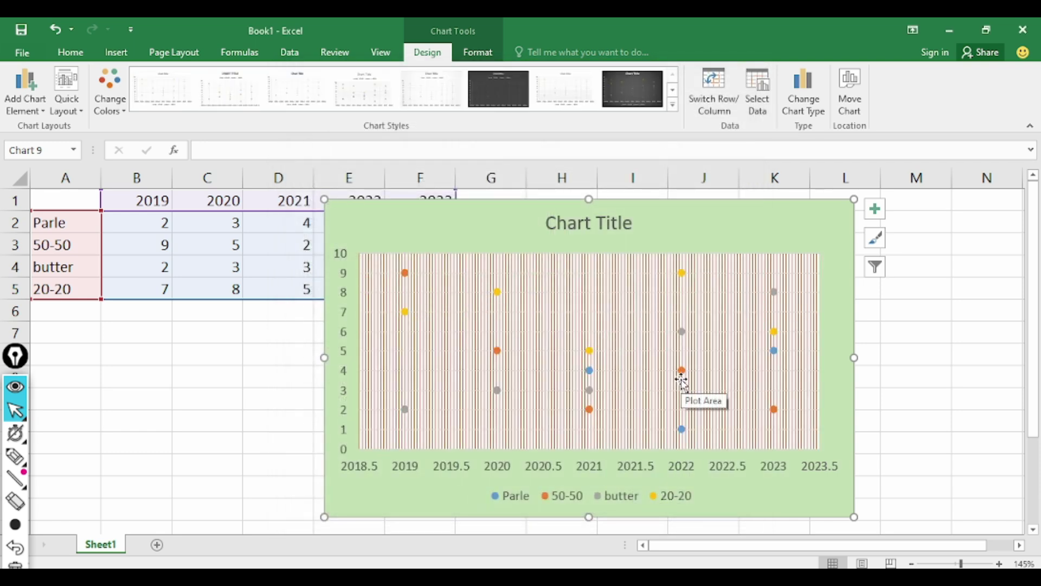
Change the scatter chart to the 3-D Stacked Column chart type
right_click(810, 220)
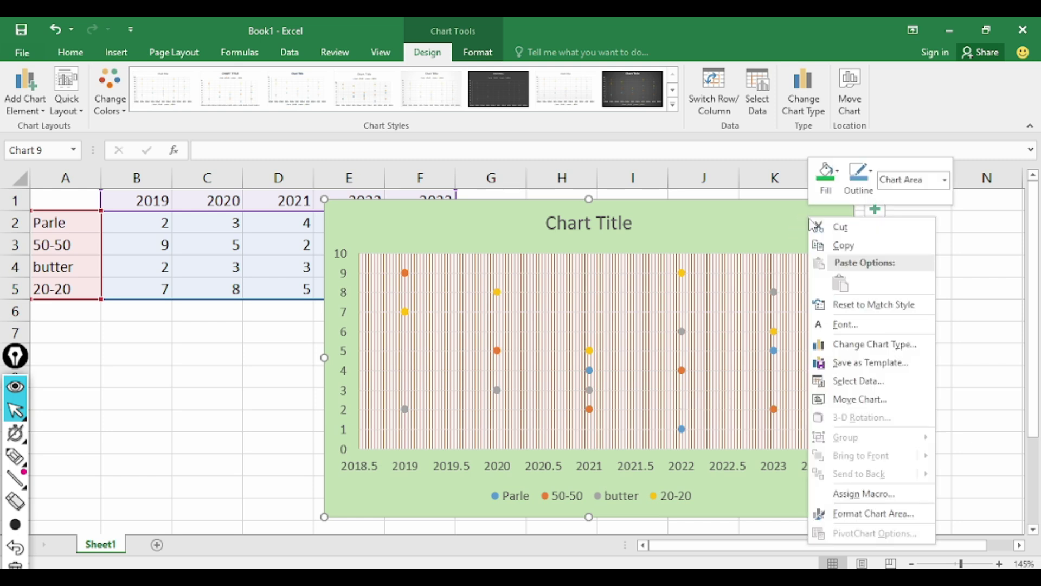
left_click(881, 350)
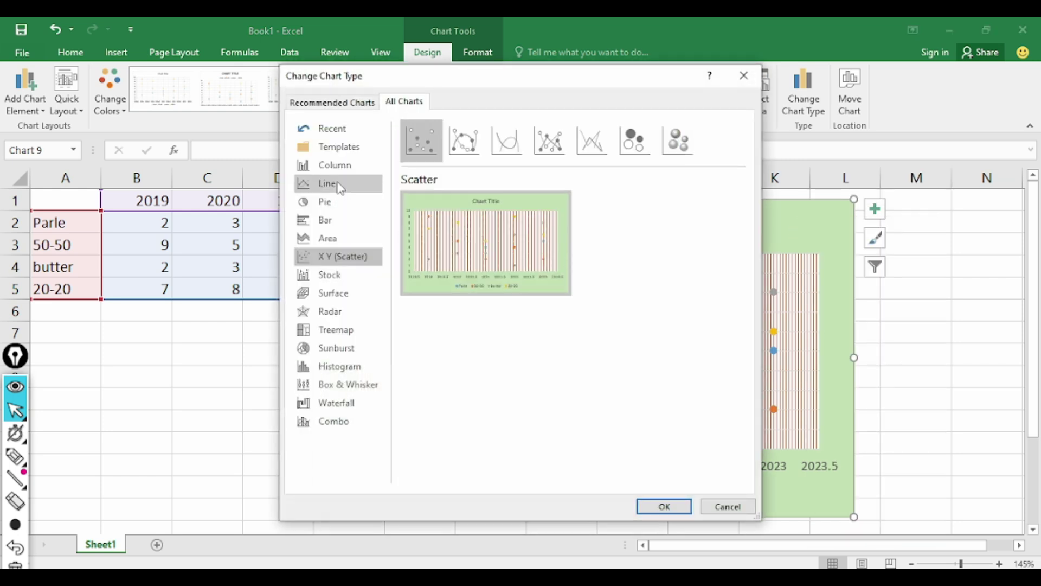
left_click(338, 166)
left_click(597, 157)
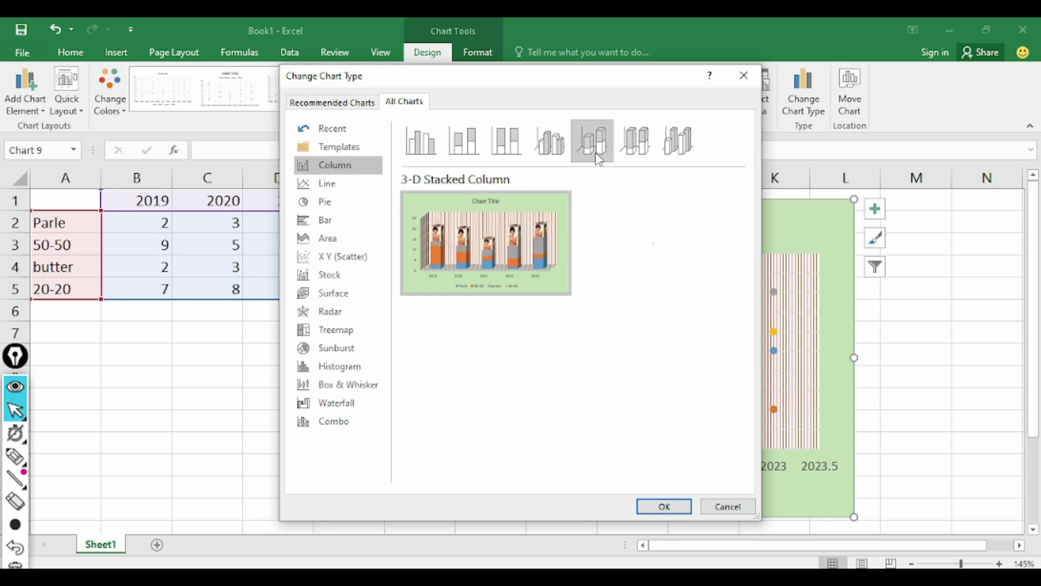
left_click(663, 506)
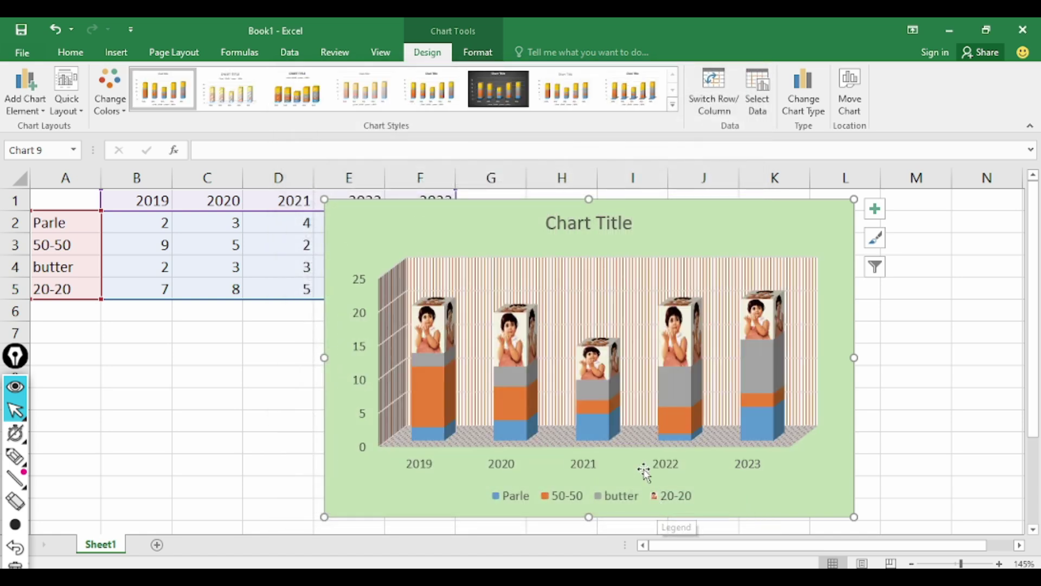
Move the chart beside the data table so it starts at column G and uncovers the 2022 and 2023 columns
right_click(811, 237)
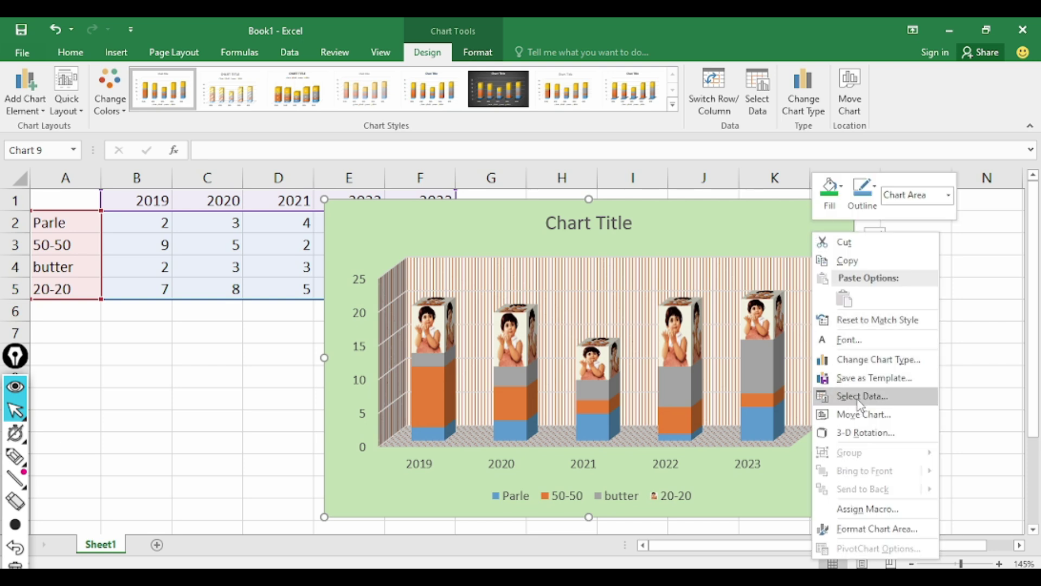
left_click(767, 237)
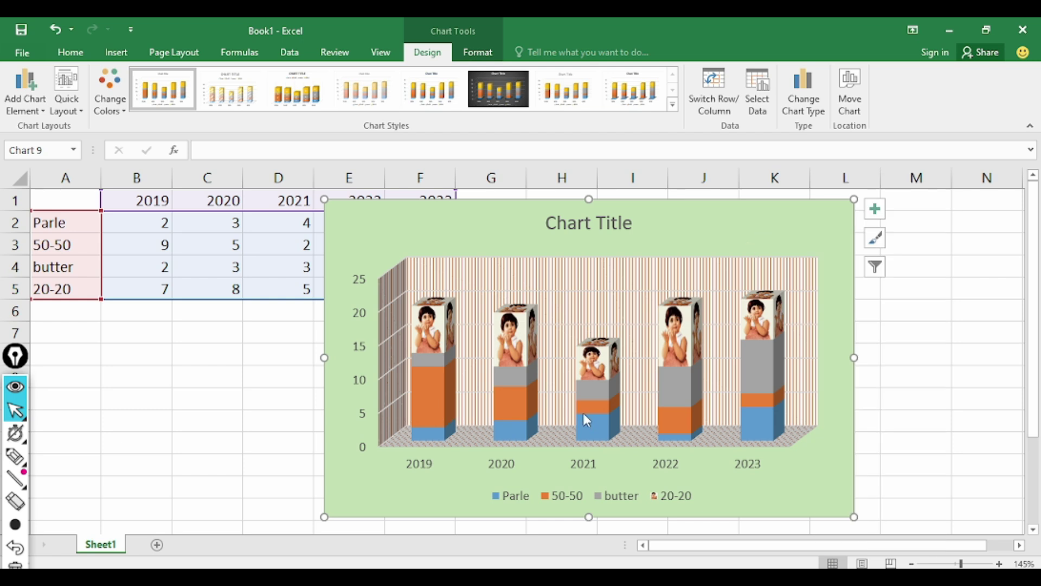
mouse_move(698, 237)
left_mouse_down()
mouse_move(783, 244)
mouse_move(829, 228)
left_mouse_up()
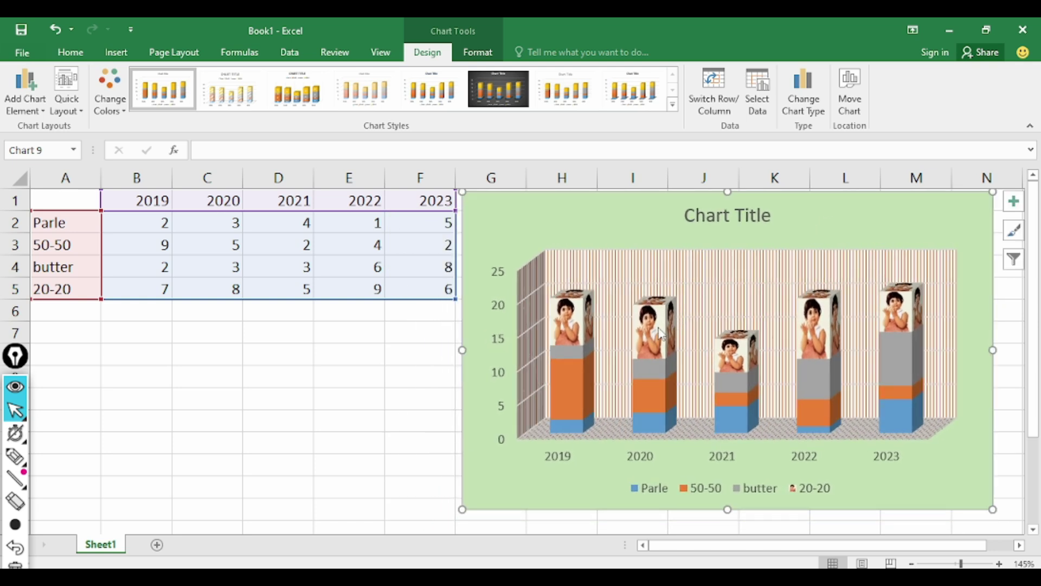
Exclude the Parle series from the chart through its data source settings, keeping the dialog clear of the data table
mouse_move(657, 413)
right_click(962, 210)
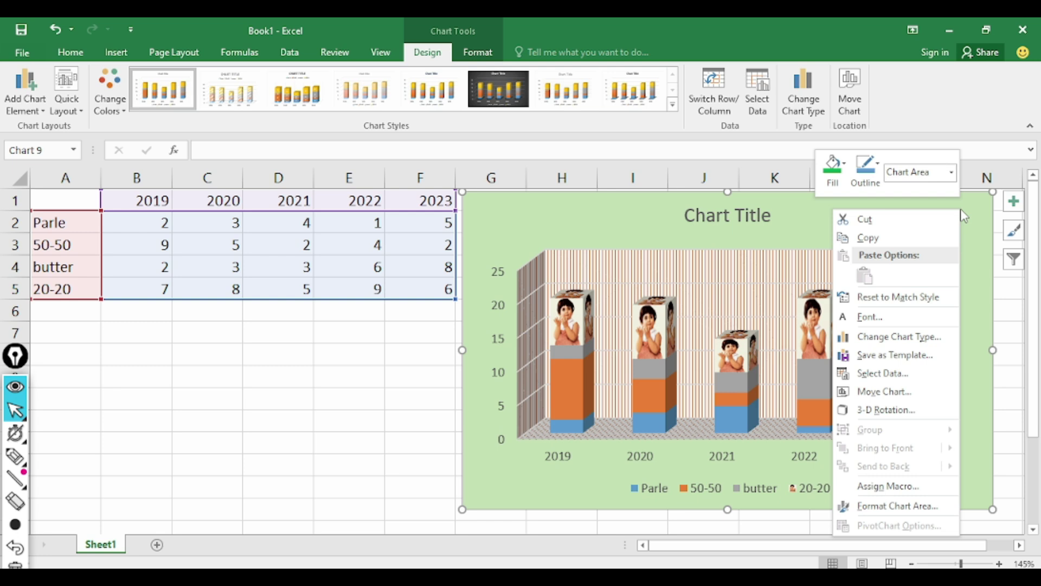
left_click(884, 374)
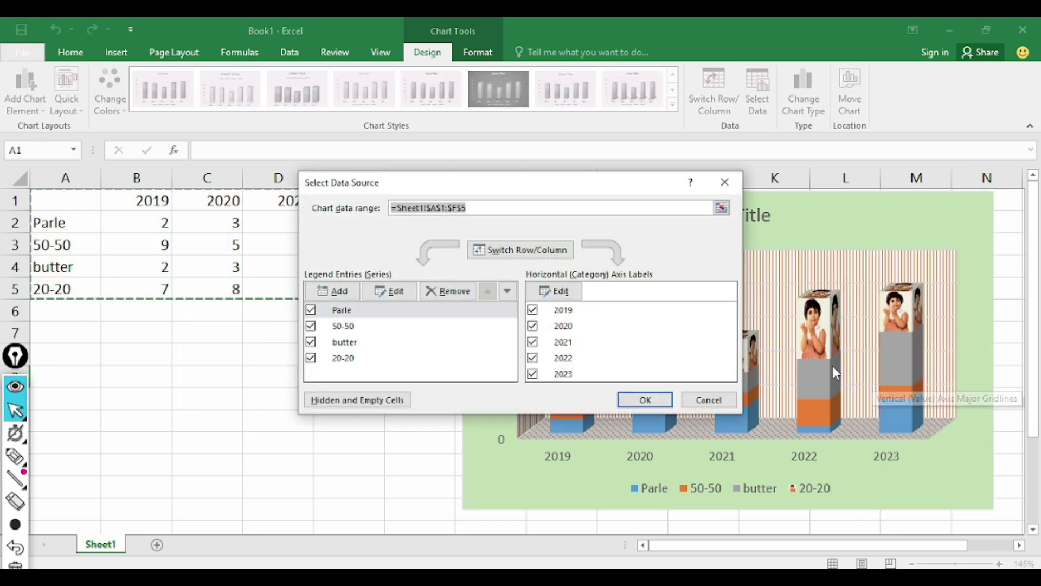
left_click_drag(499, 185, 658, 188)
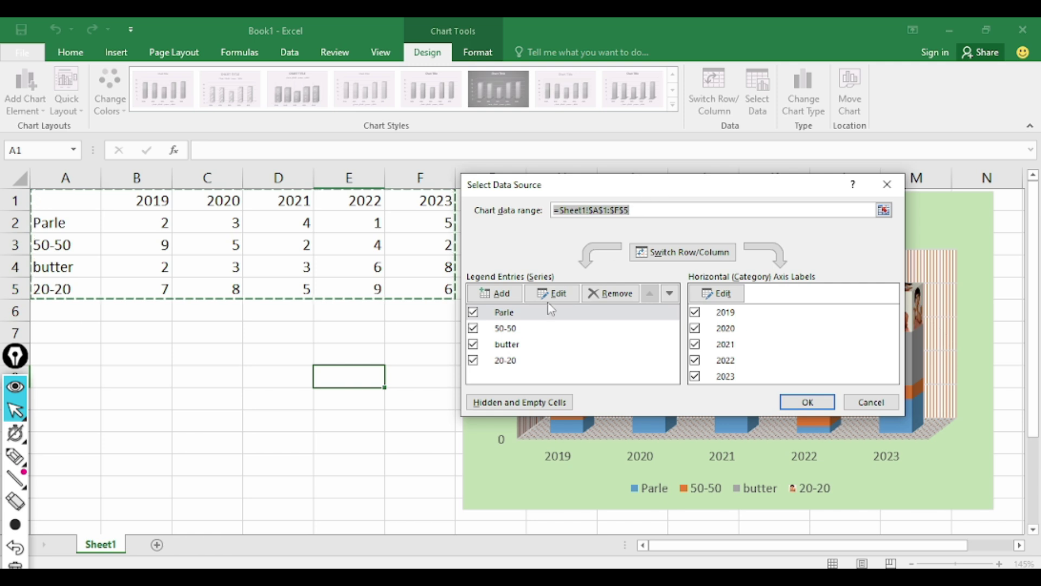
left_click(473, 315)
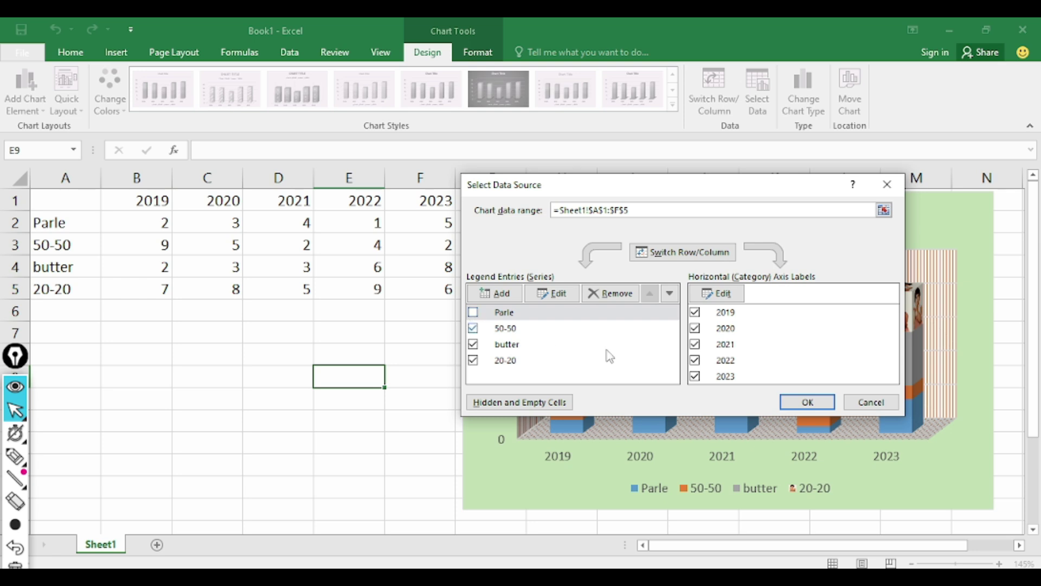
left_click(806, 402)
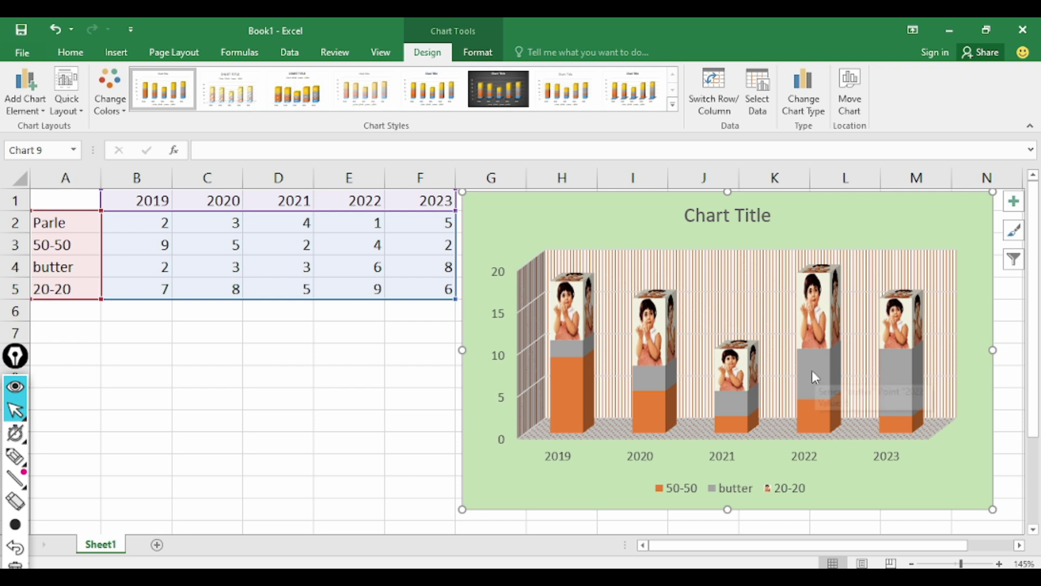
Exclude the 50-50 series from the chart in the data source settings
right_click(969, 219)
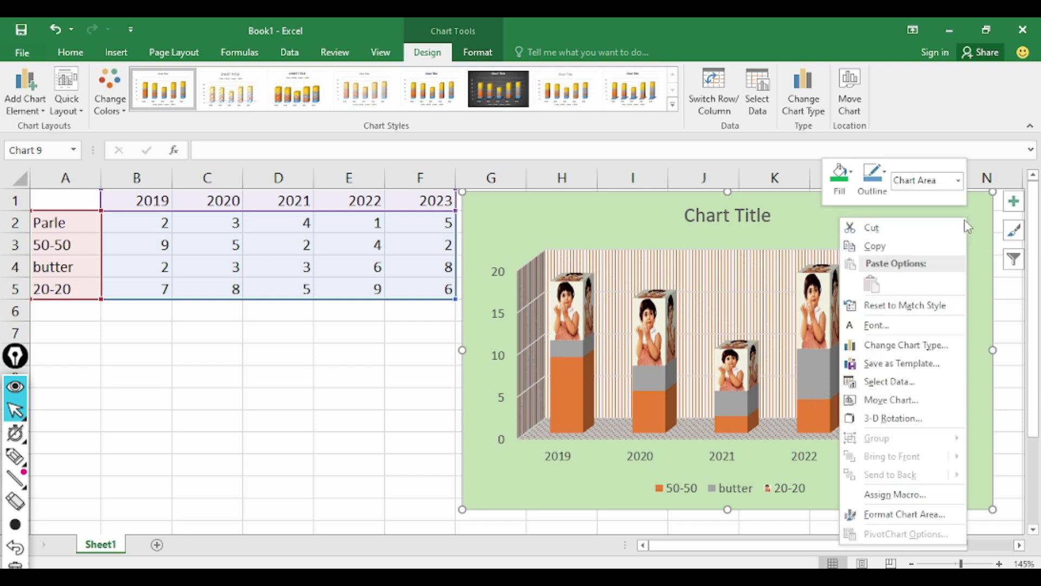
left_click(894, 381)
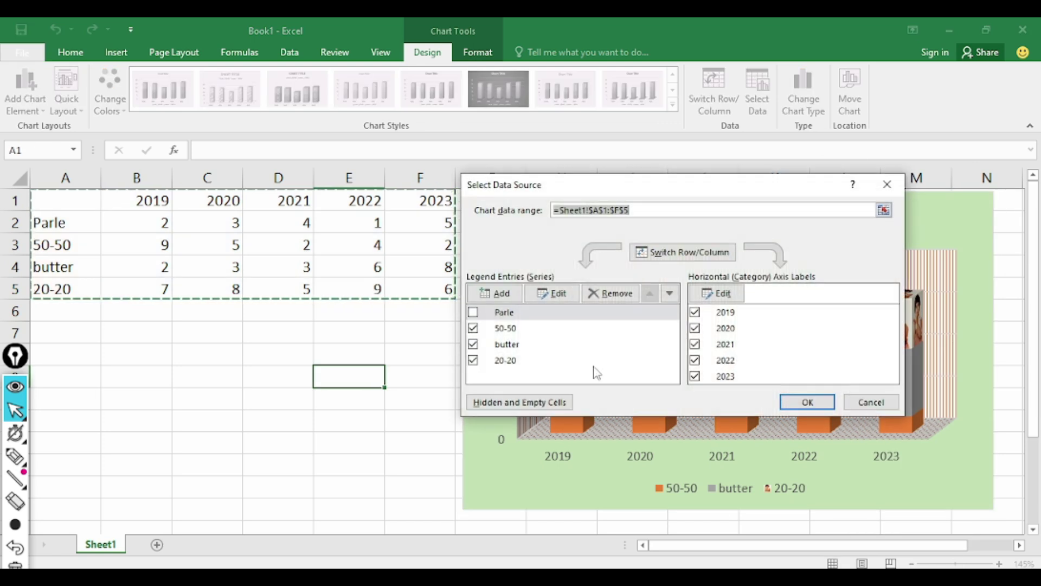
left_click(472, 328)
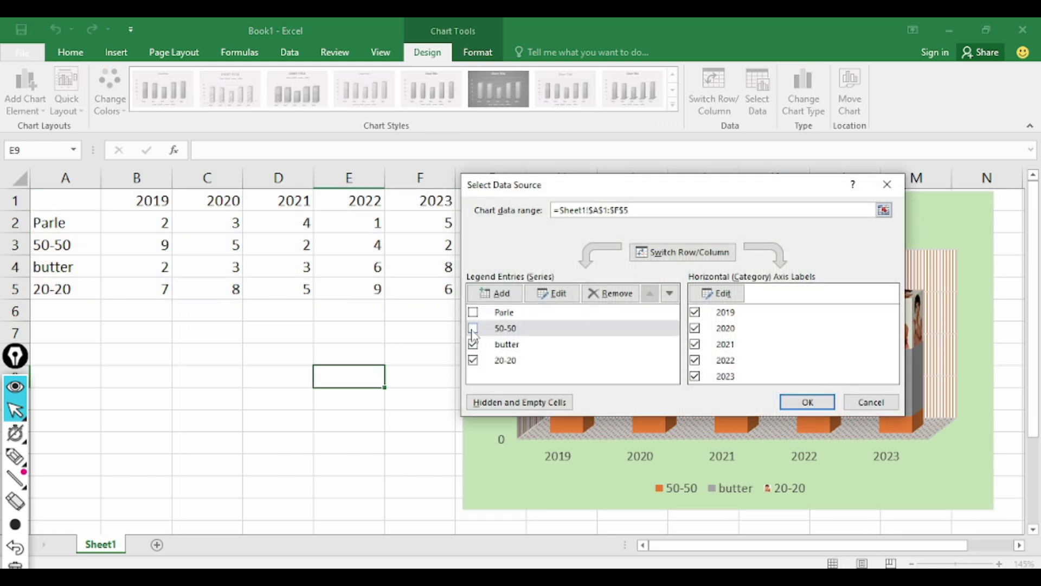
left_click(807, 402)
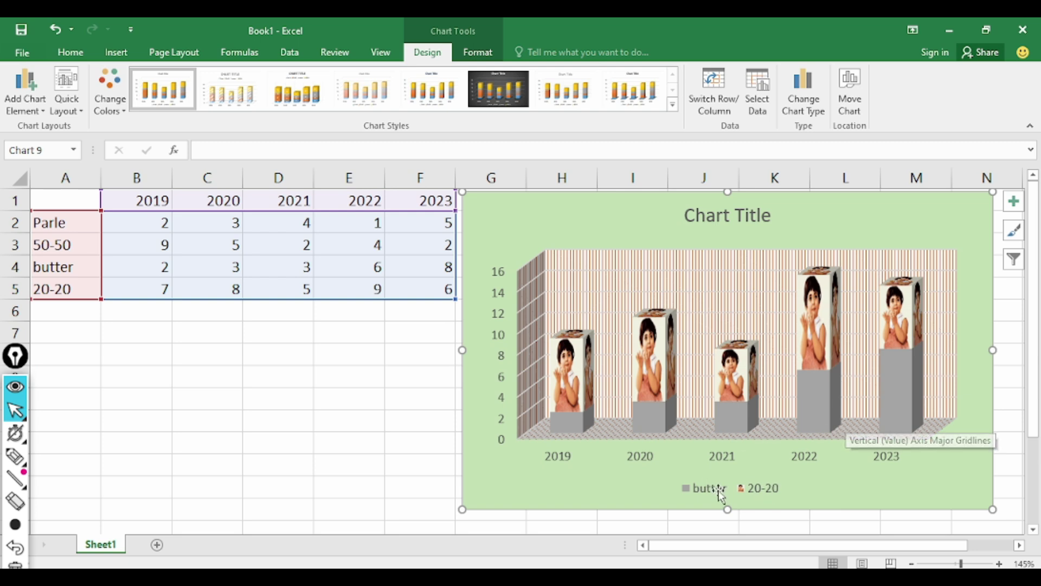
Include the 50-50 and Parle series in the chart again and exclude the 2019 category from the horizontal axis
right_click(971, 220)
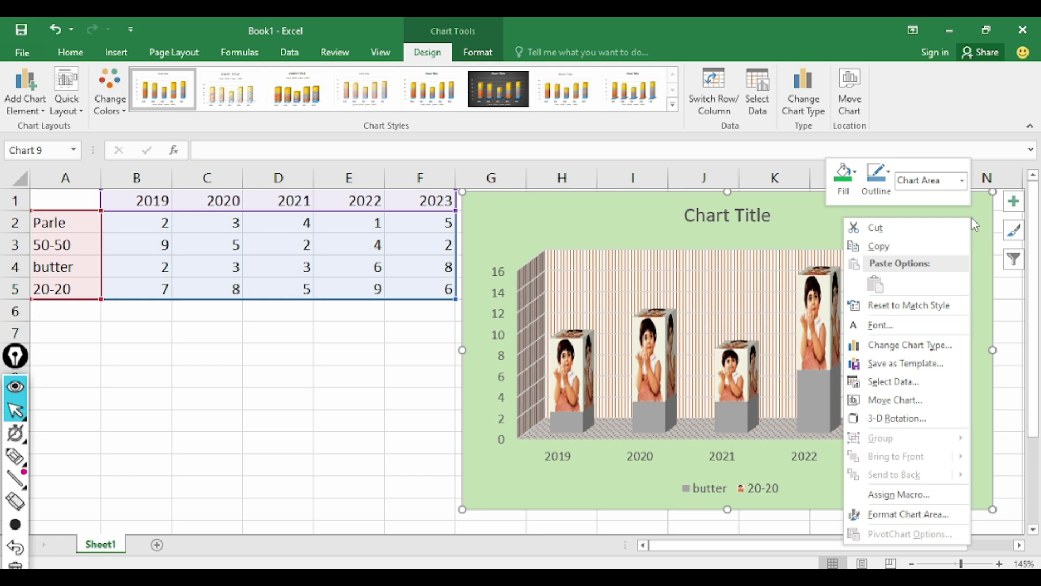
left_click(919, 388)
left_click(480, 329)
left_click(474, 314)
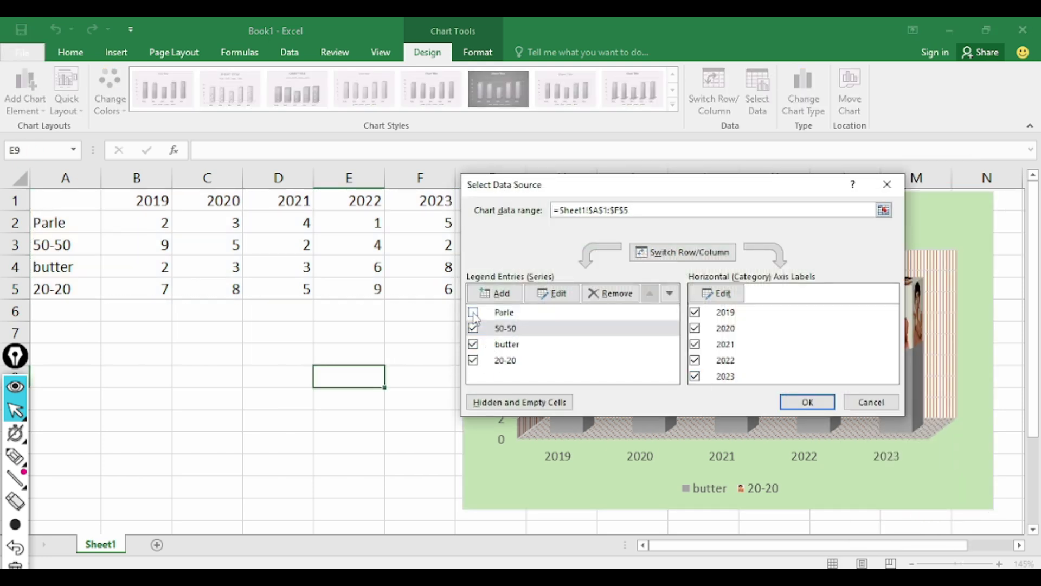
left_click(473, 313)
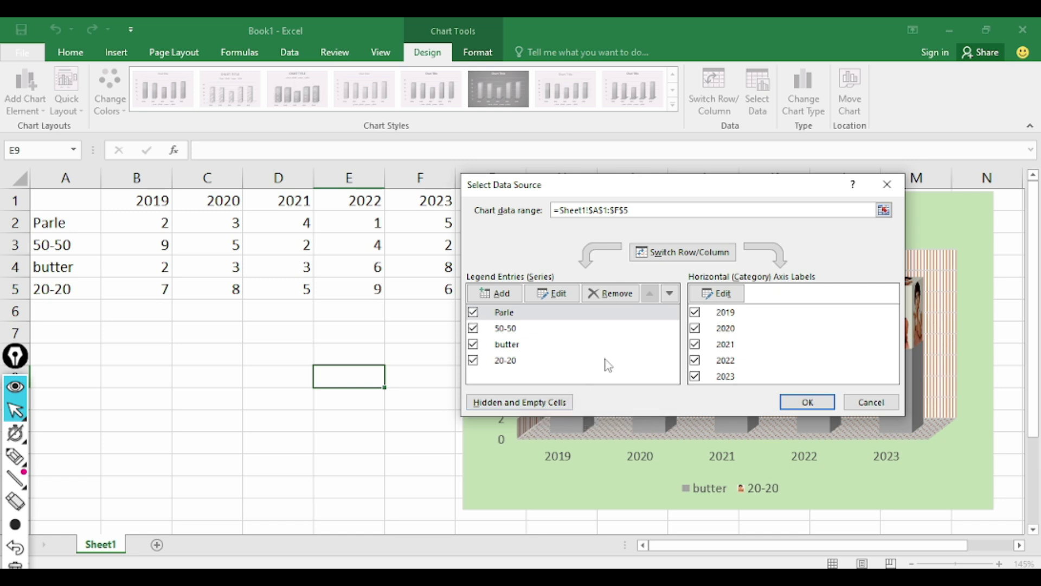
left_click(695, 313)
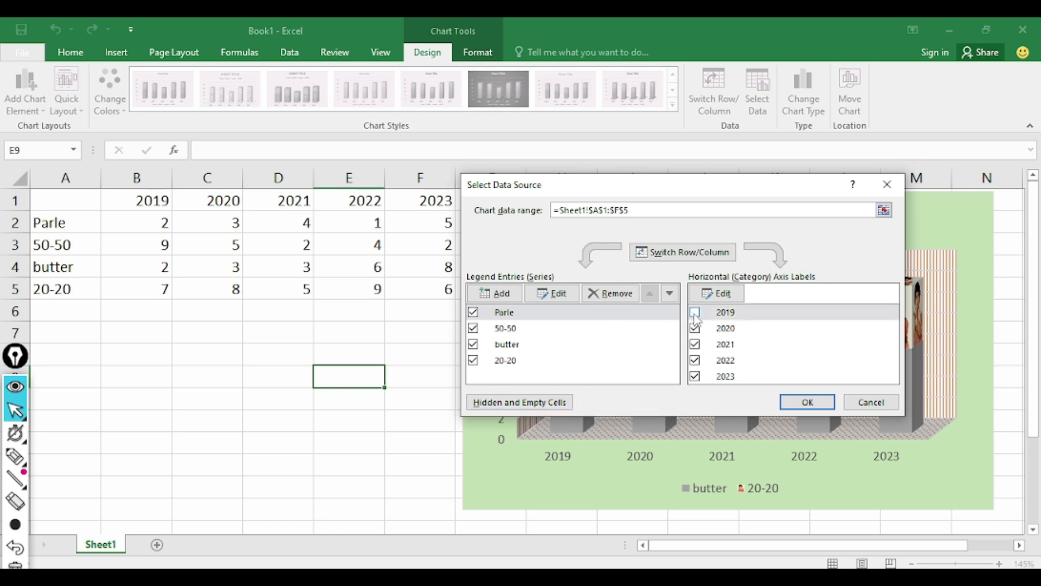
left_click(794, 404)
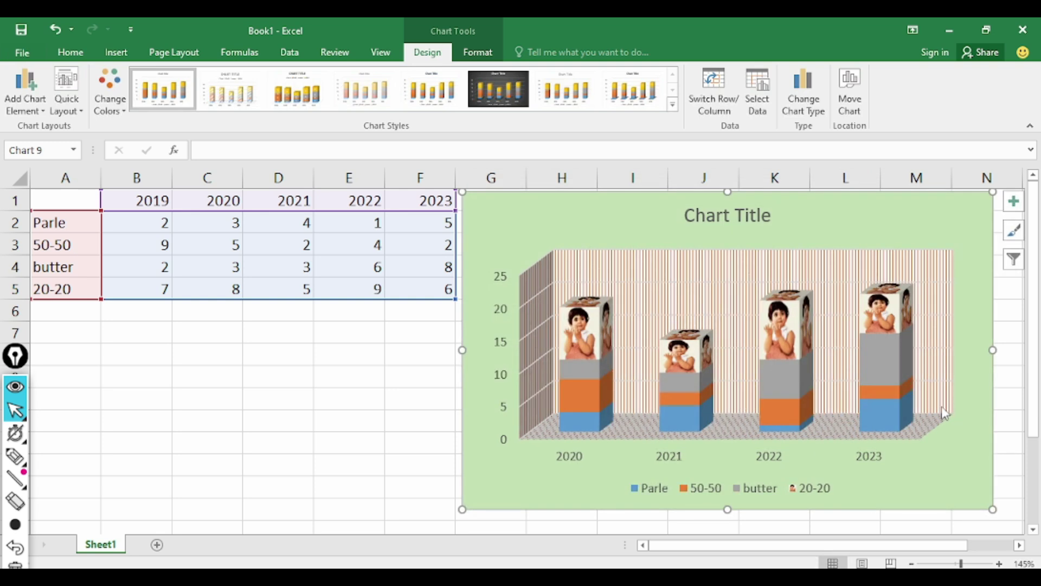
Include the 2019 category on the chart's horizontal axis again, leaving the axis label range as it is
right_click(971, 239)
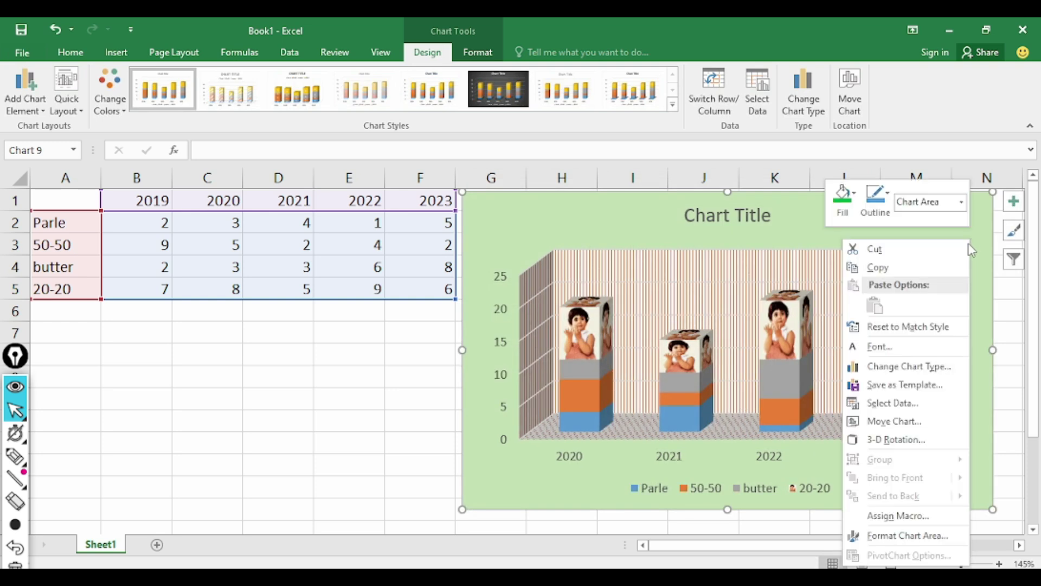
left_click(903, 402)
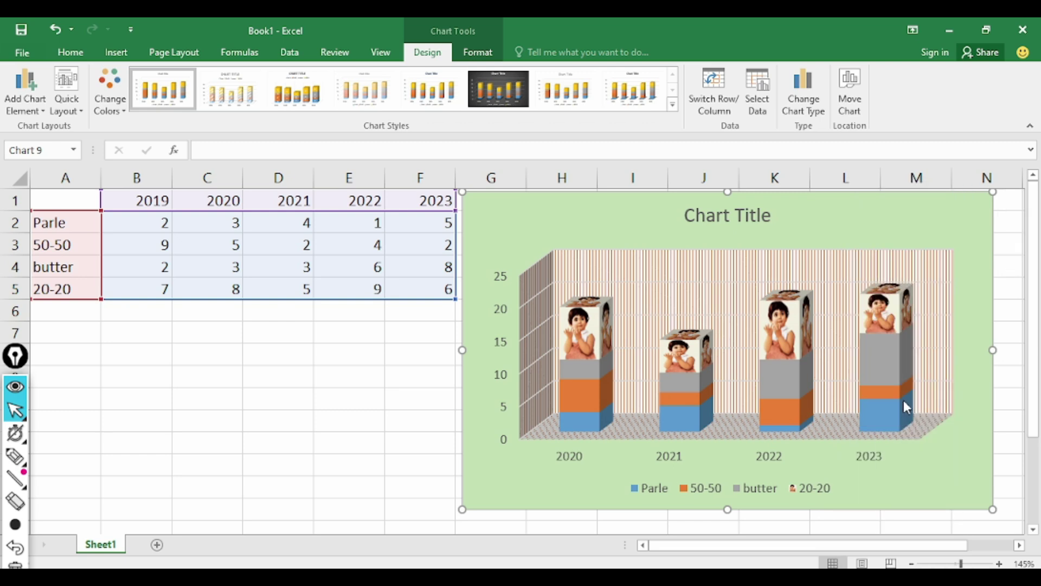
left_click(695, 313)
left_click(719, 292)
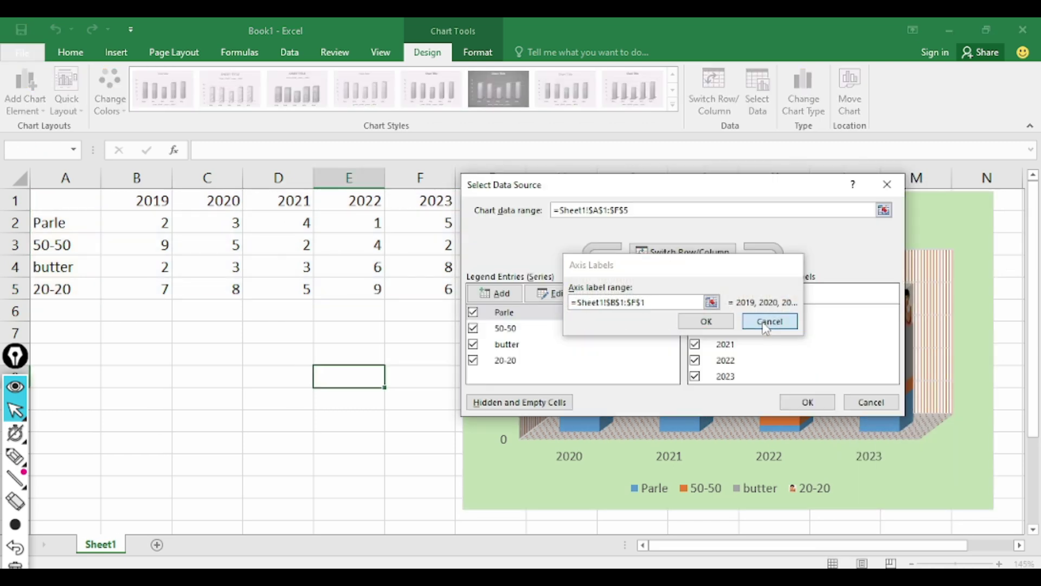
left_click(766, 321)
left_click(696, 313)
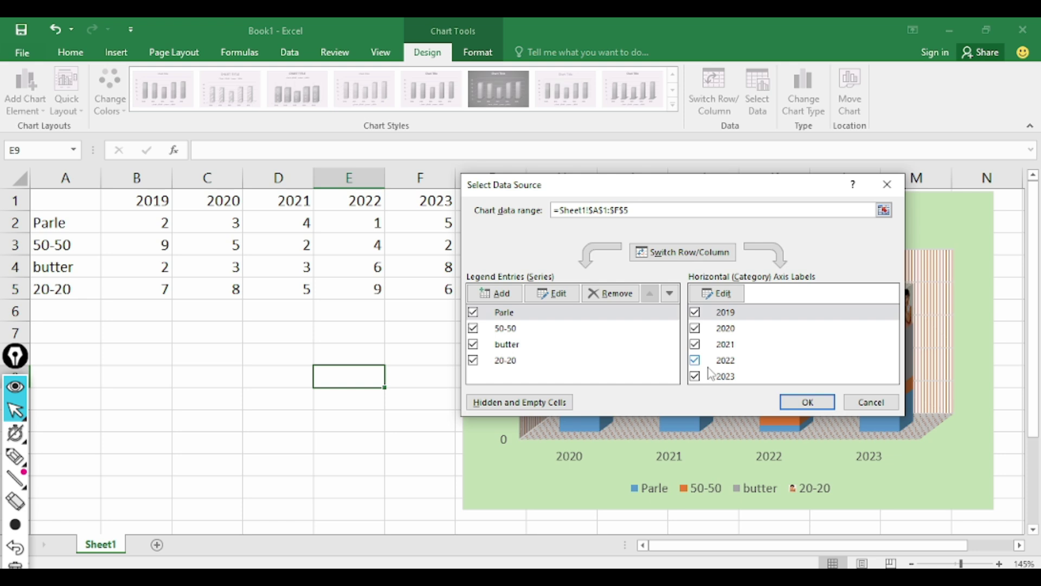
left_click(801, 402)
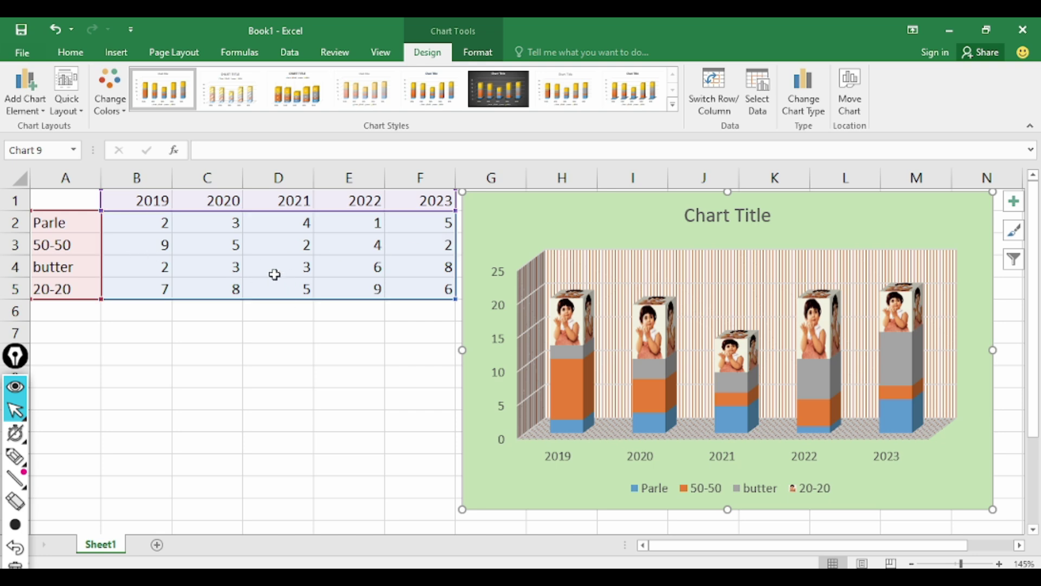
Switch the chart's rows and columns in the data source settings so the years become the series and the products the categories
right_click(967, 241)
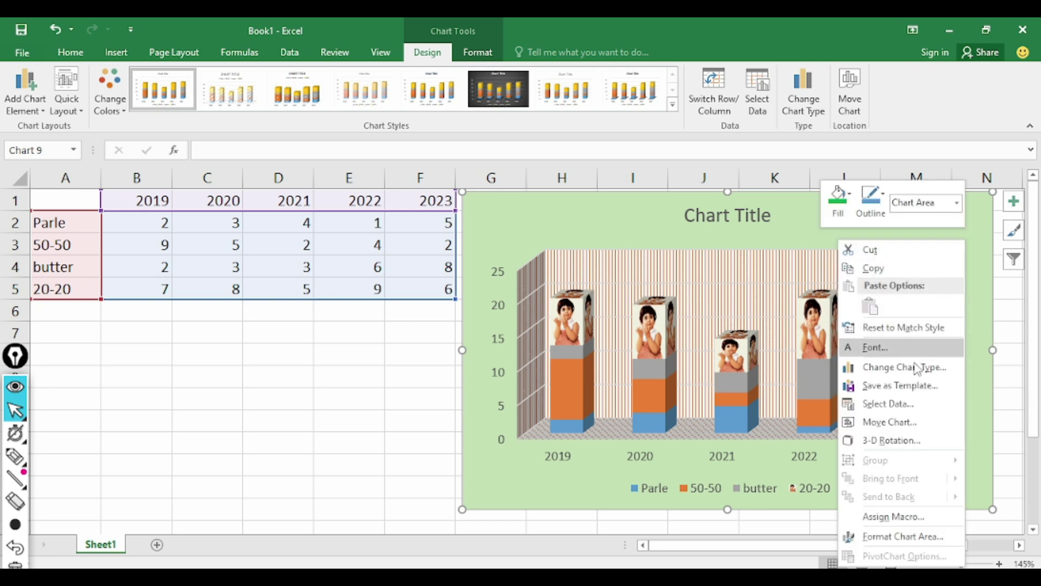
left_click(890, 403)
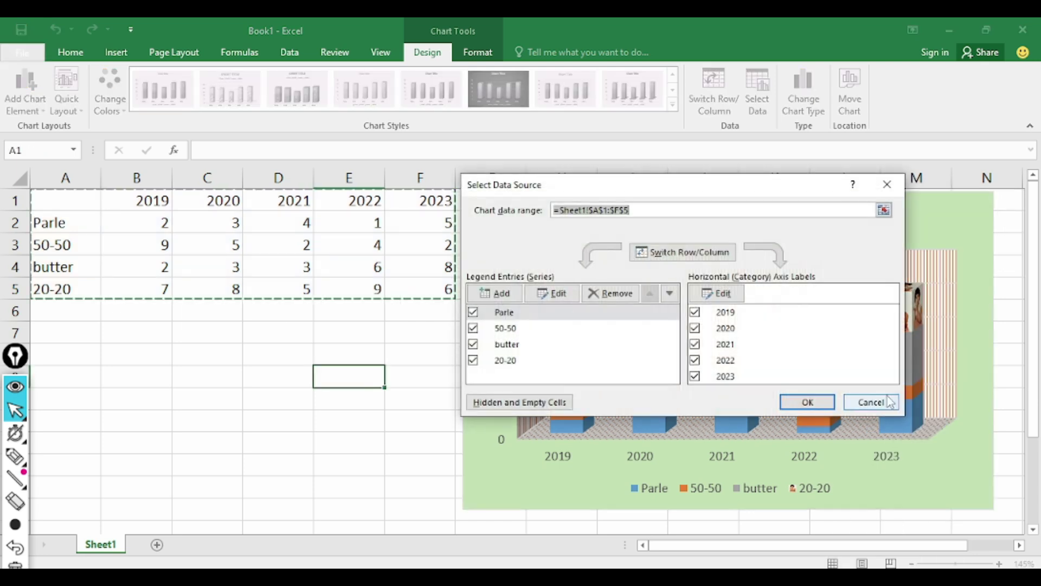
left_click(672, 257)
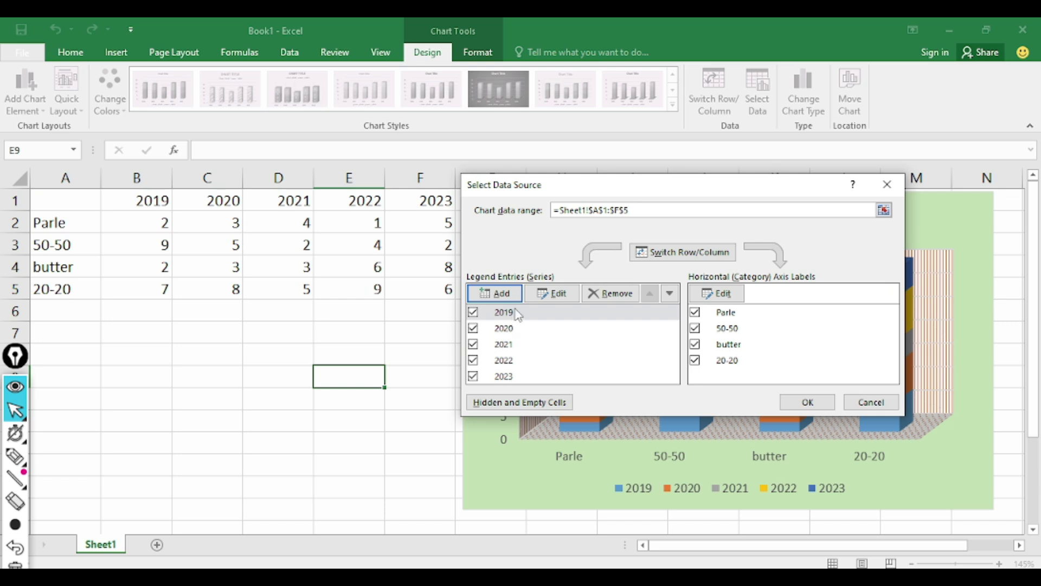
left_click(656, 253)
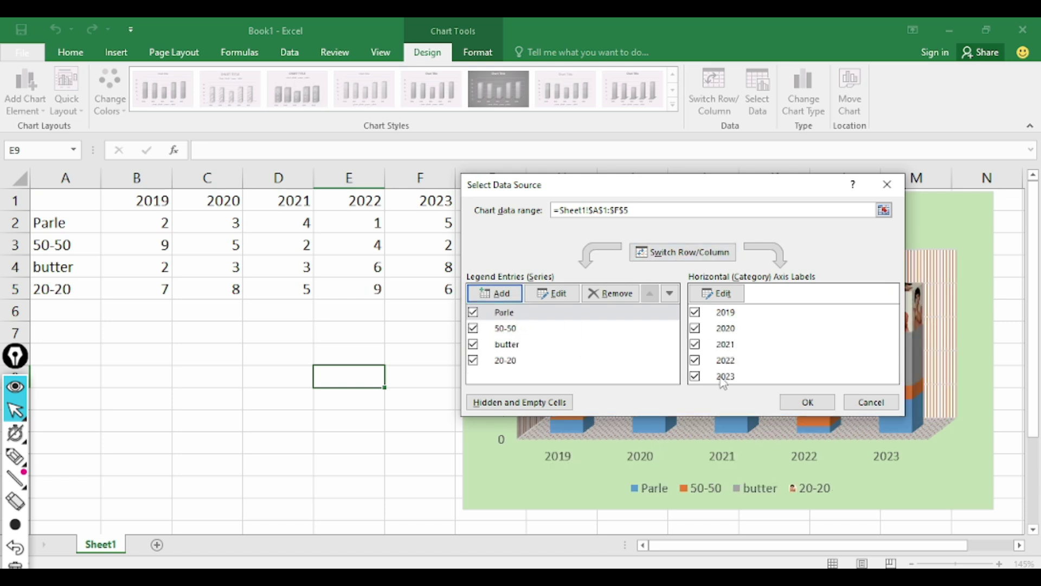
left_click(675, 252)
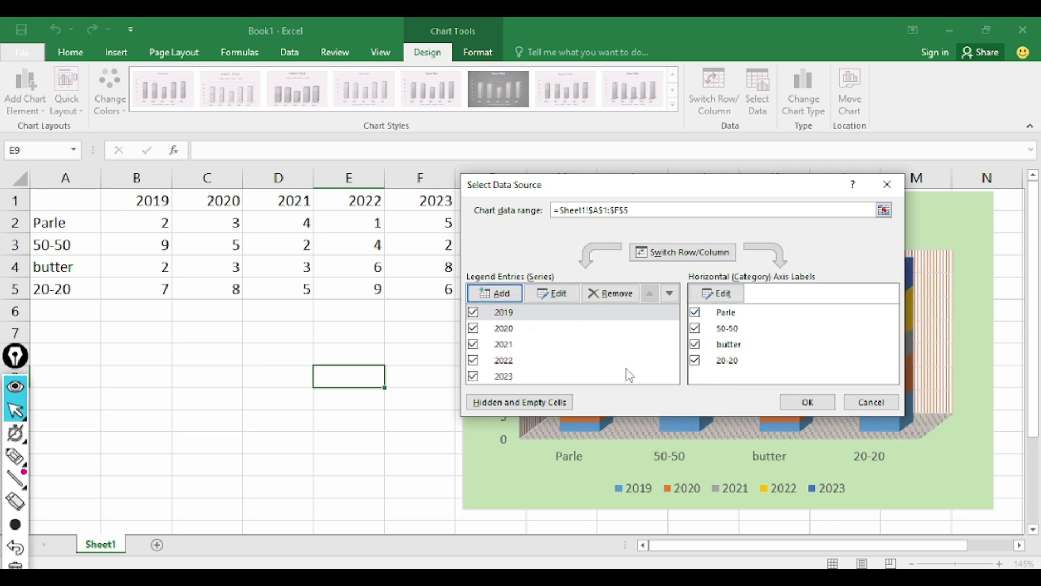
left_click(804, 404)
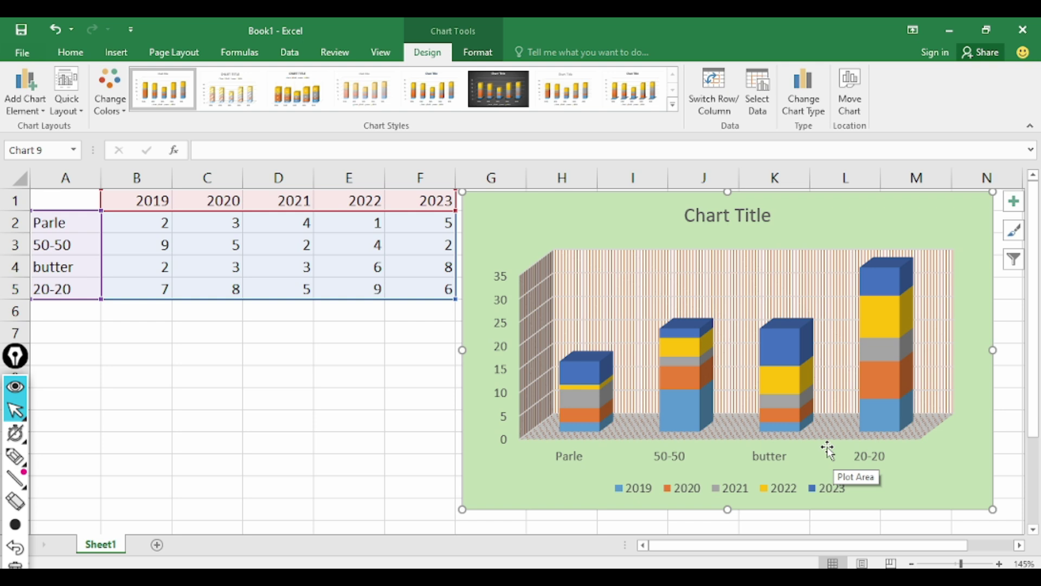
Switch the chart's rows and columns back in the data source settings so the products are the series again
right_click(966, 222)
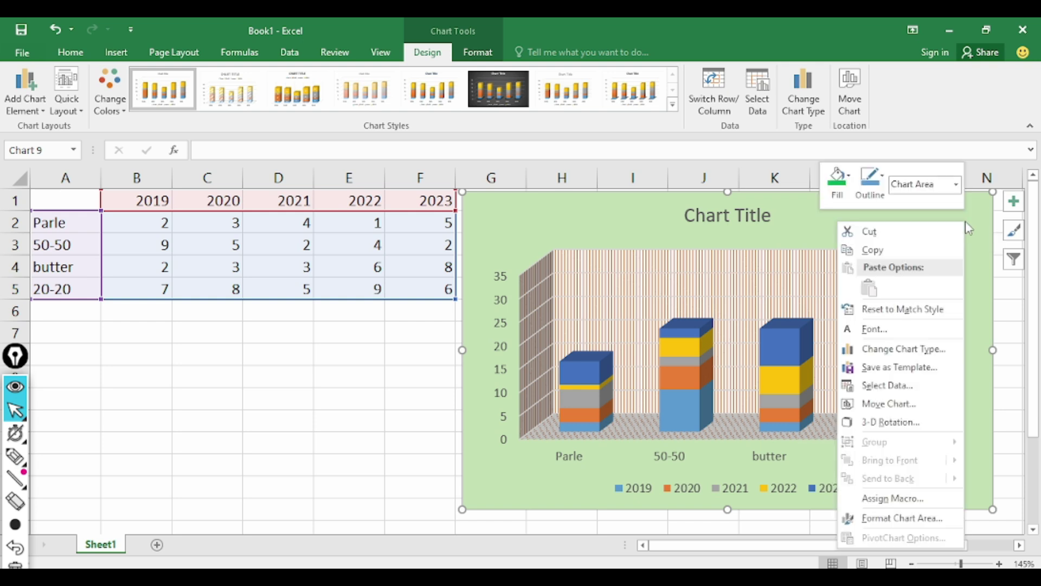
left_click(887, 385)
left_click(682, 251)
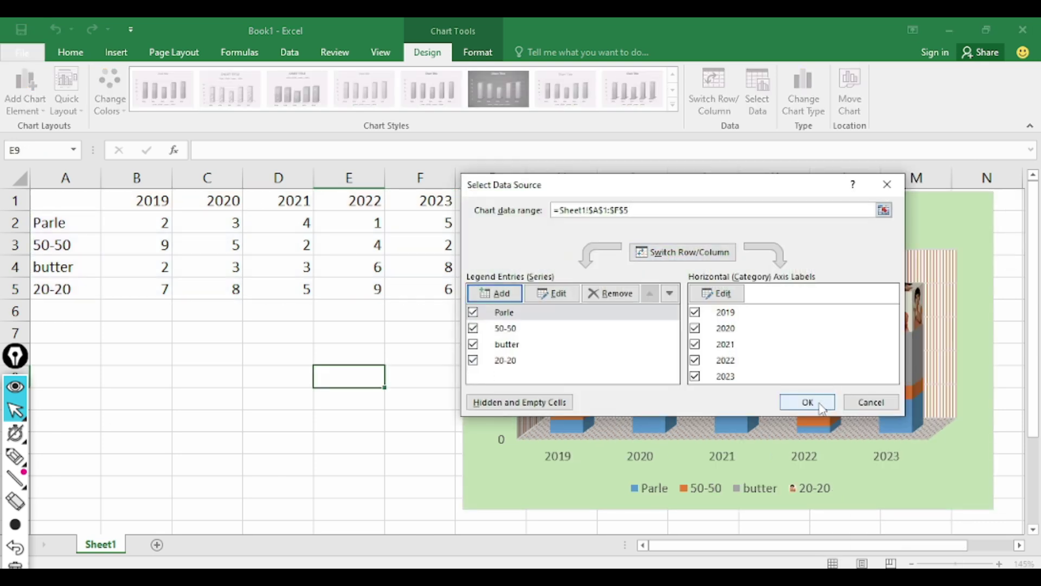
left_click(808, 402)
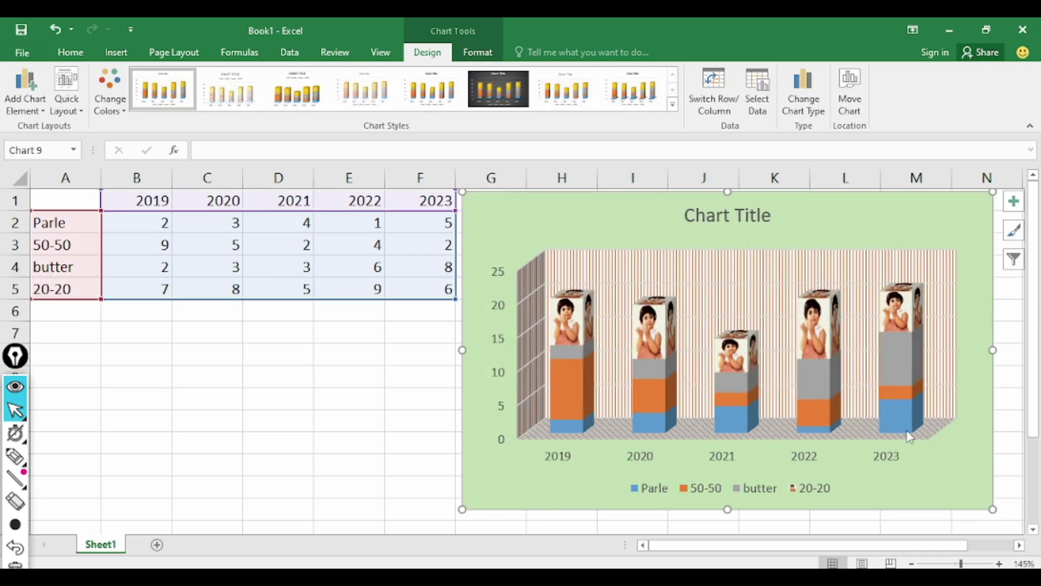
Open the chart's 3-D rotation settings, keeping the whole chart in view beside them, and raise the X rotation to 60°
right_click(967, 241)
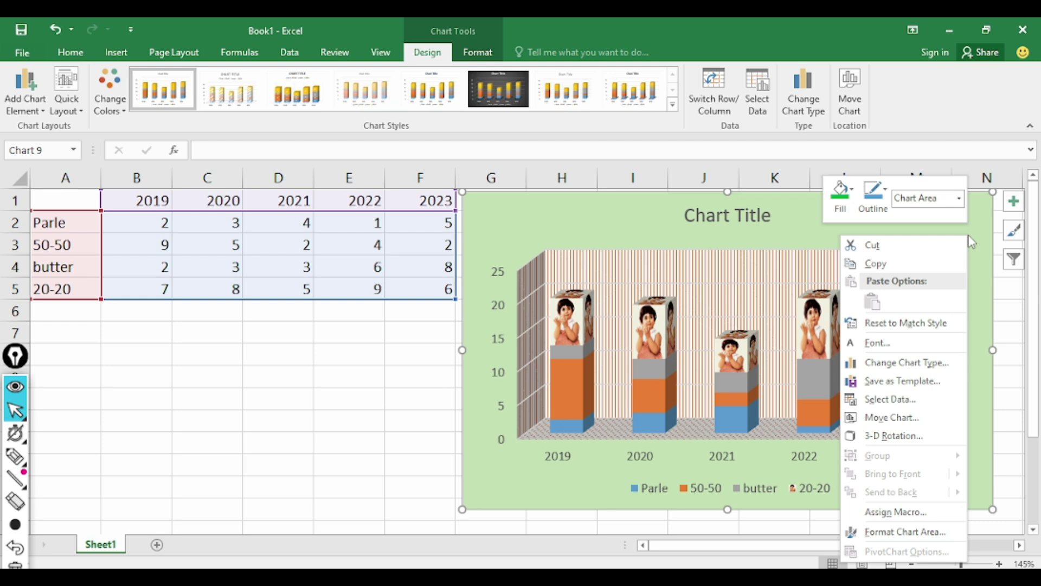
left_click(908, 442)
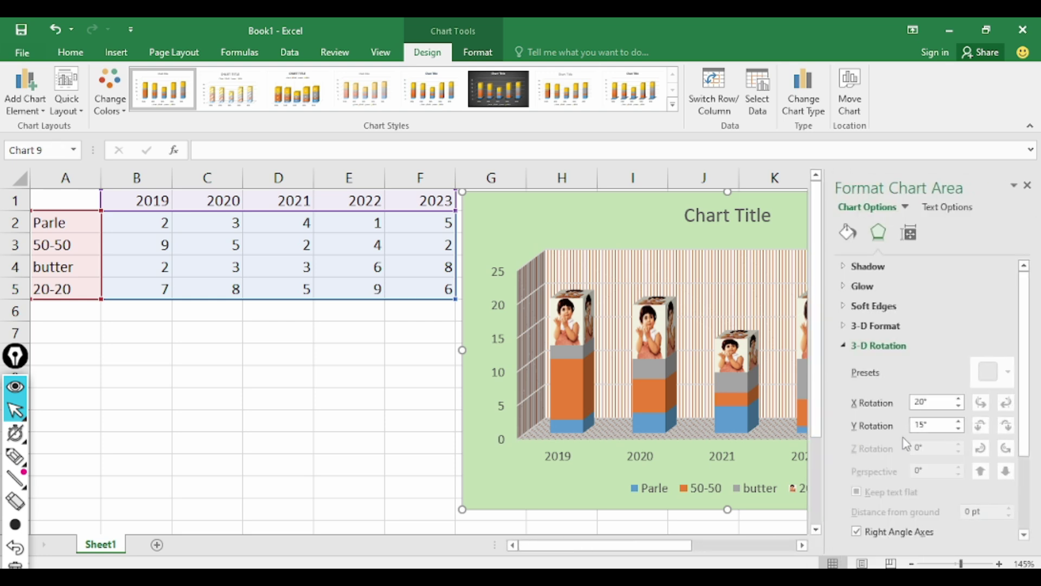
left_click_drag(622, 234, 327, 239)
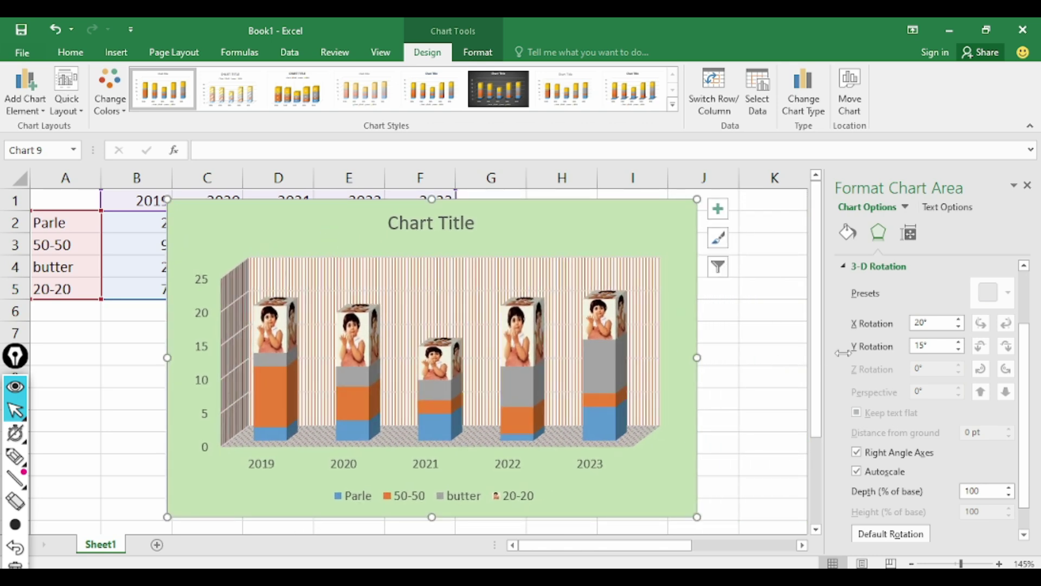
left_click(958, 320)
left_click(958, 320)
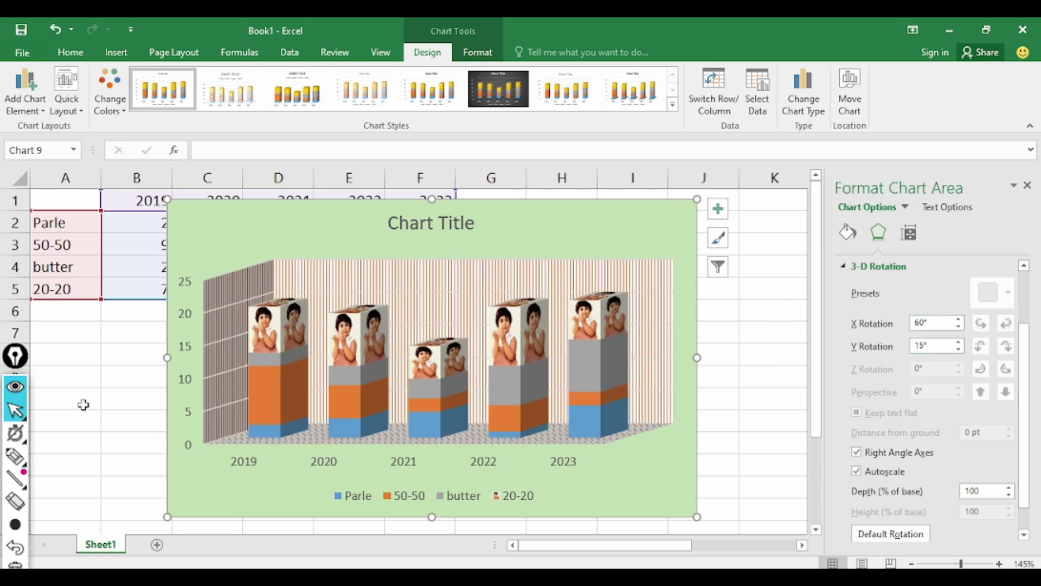
Draw a curved freehand arrow around the underside of the chart with the screen pen, and clear the annotation
left_click(19, 459)
mouse_move(716, 329)
left_mouse_down()
mouse_move(721, 374)
mouse_move(458, 493)
mouse_move(195, 401)
mouse_move(179, 371)
mouse_move(173, 382)
mouse_move(202, 375)
left_mouse_up()
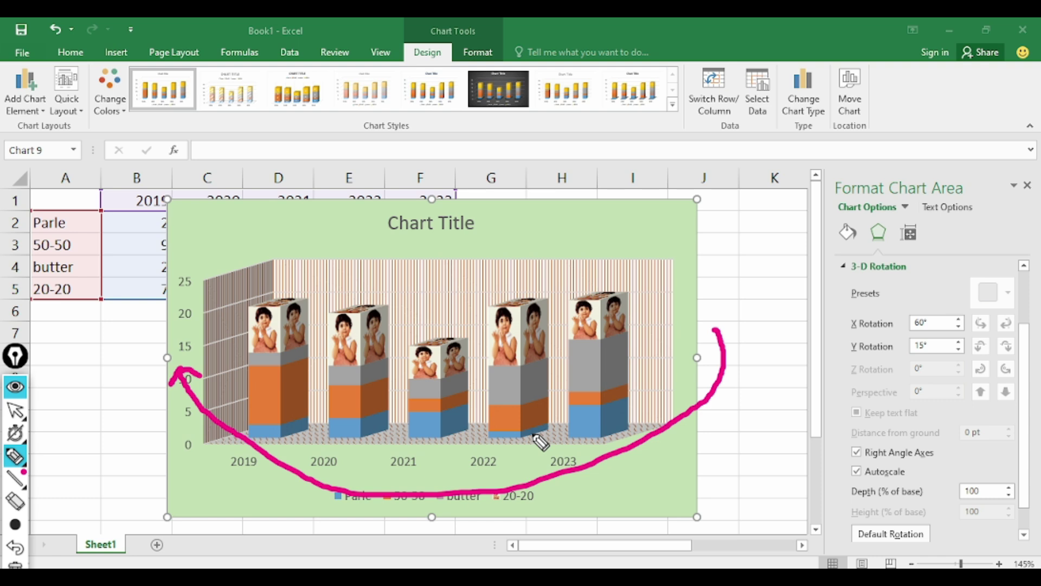
key("ctrl+shift+7")
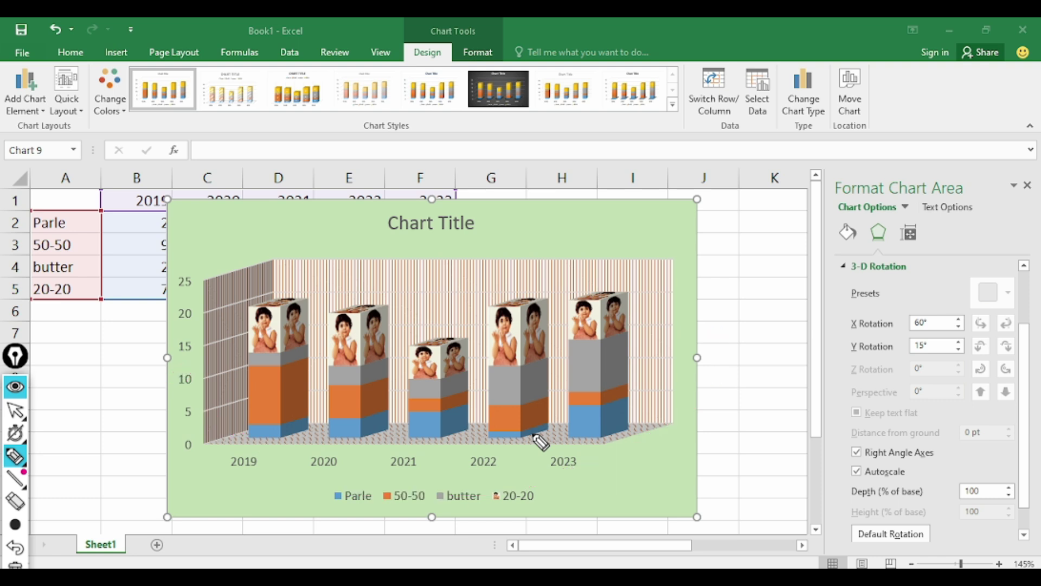
key("ctrl+shift+1")
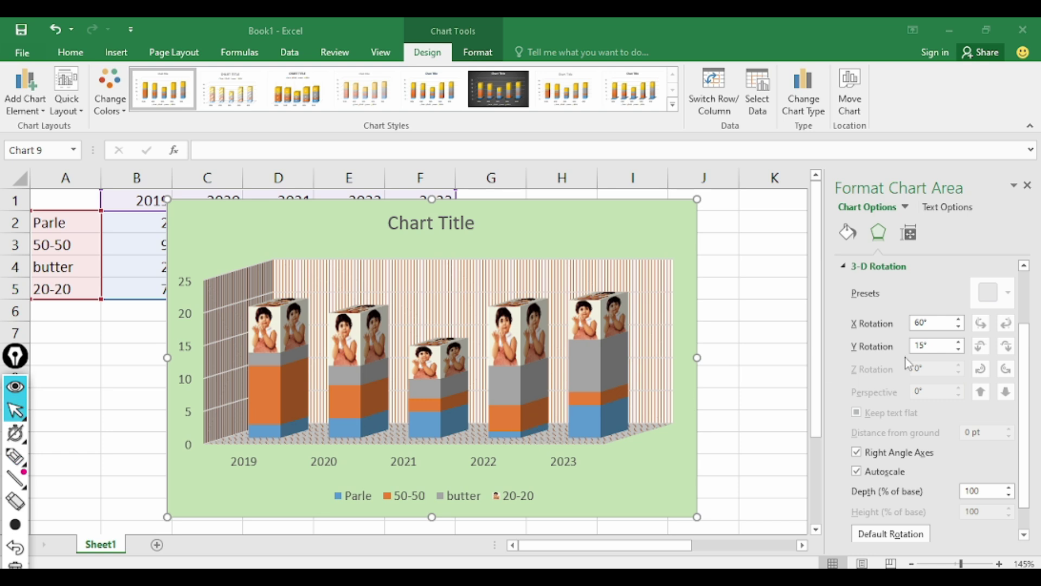
Increase the chart's X rotation in increments up to 180°
left_click(959, 321)
left_click(959, 321)
left_click(959, 321)
left_click(959, 321)
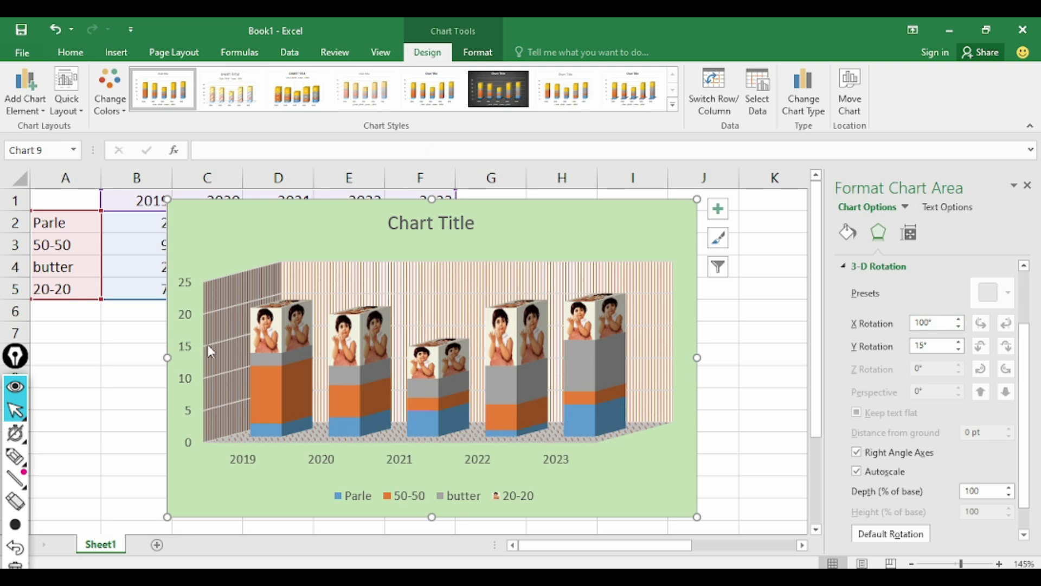
left_click(959, 321)
left_click(959, 321)
left_click(958, 321)
left_click(959, 321)
left_click(959, 321)
left_click(959, 321)
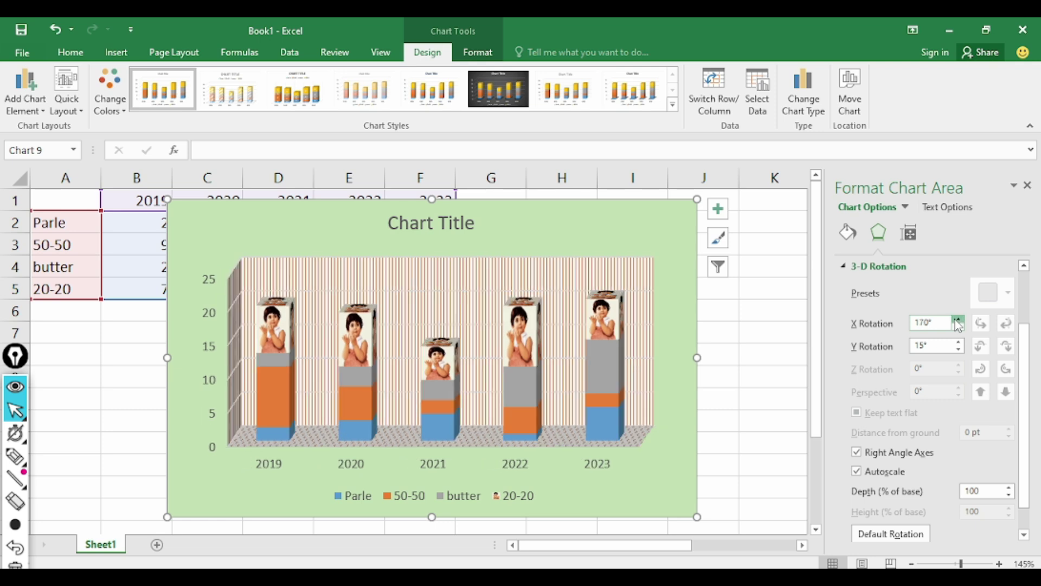
left_click(958, 321)
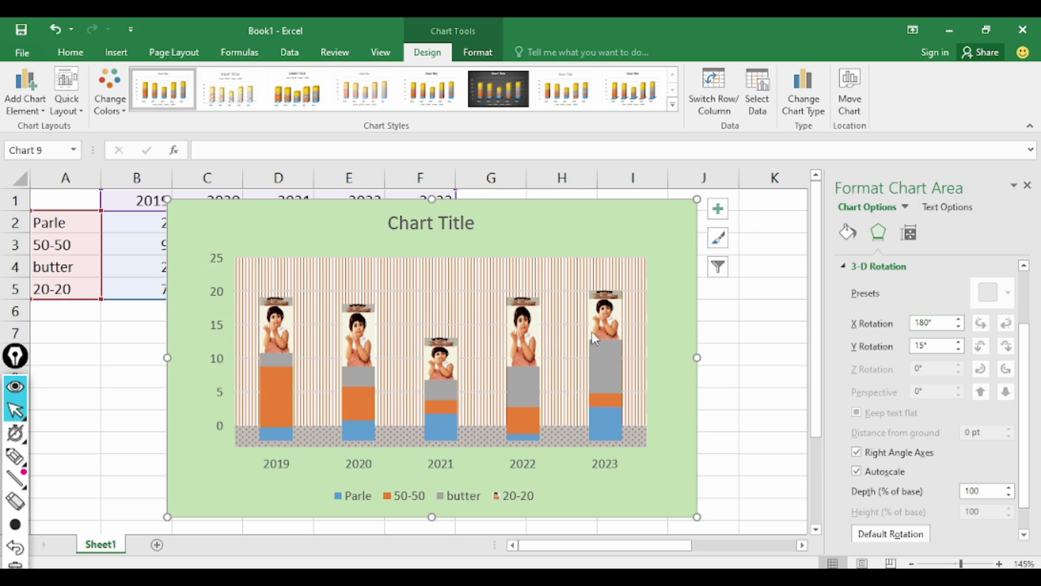
Lower the chart's X rotation to 170° and raise it again to 200°
left_click(958, 327)
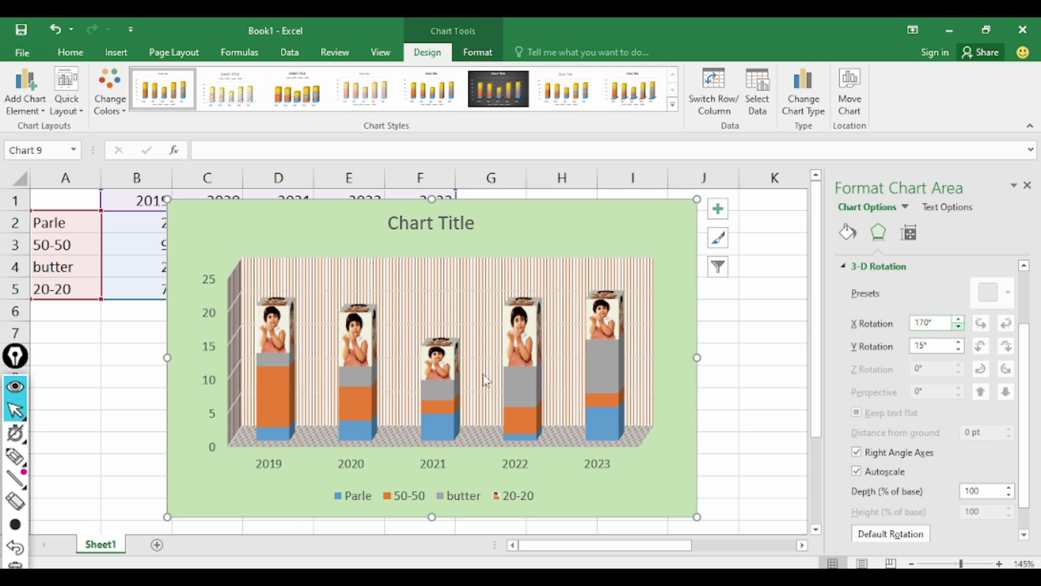
left_click(959, 319)
left_click(959, 319)
left_click(959, 320)
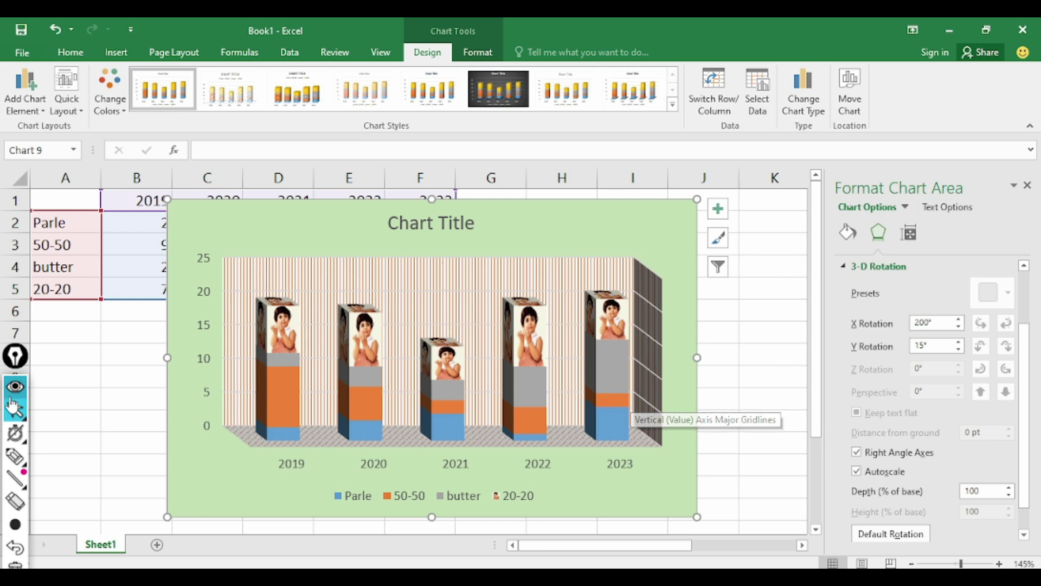
Draw freehand arrows at both sides and the lower corner of the chart with the screen pen, and clear them
left_click(19, 458)
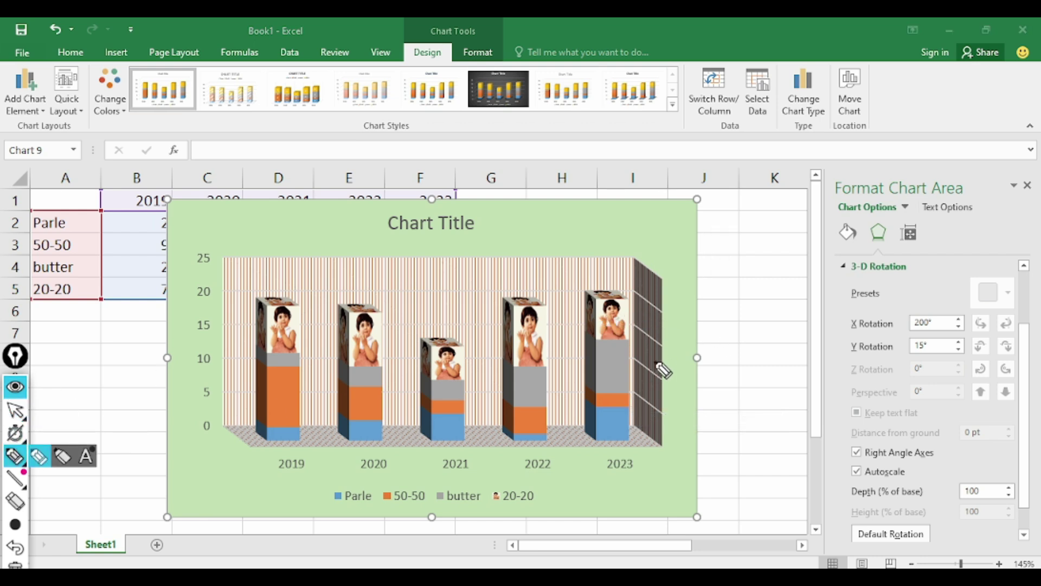
mouse_move(700, 369)
left_mouse_down()
mouse_move(734, 346)
mouse_move(751, 346)
mouse_move(748, 361)
left_mouse_up()
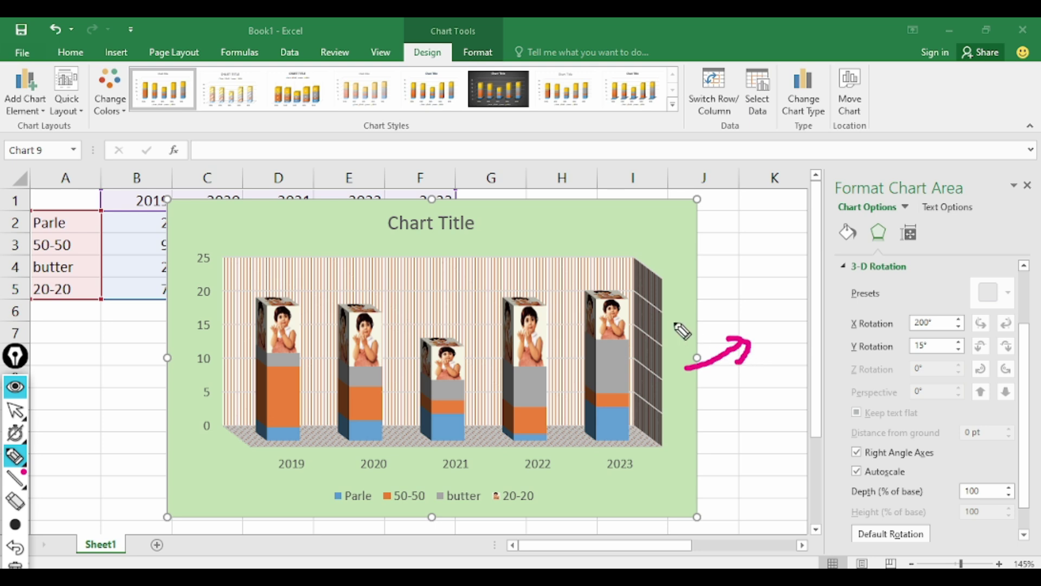
mouse_move(185, 390)
left_mouse_down()
mouse_move(152, 353)
mouse_move(142, 365)
mouse_move(170, 354)
left_mouse_up()
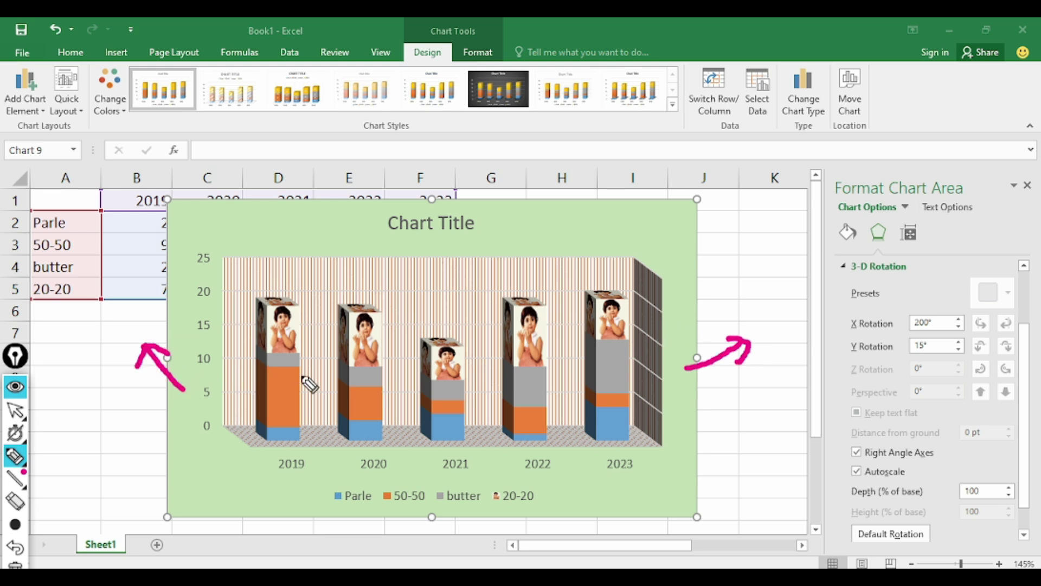
mouse_move(236, 450)
left_mouse_down()
mouse_move(249, 510)
mouse_move(252, 486)
left_mouse_up()
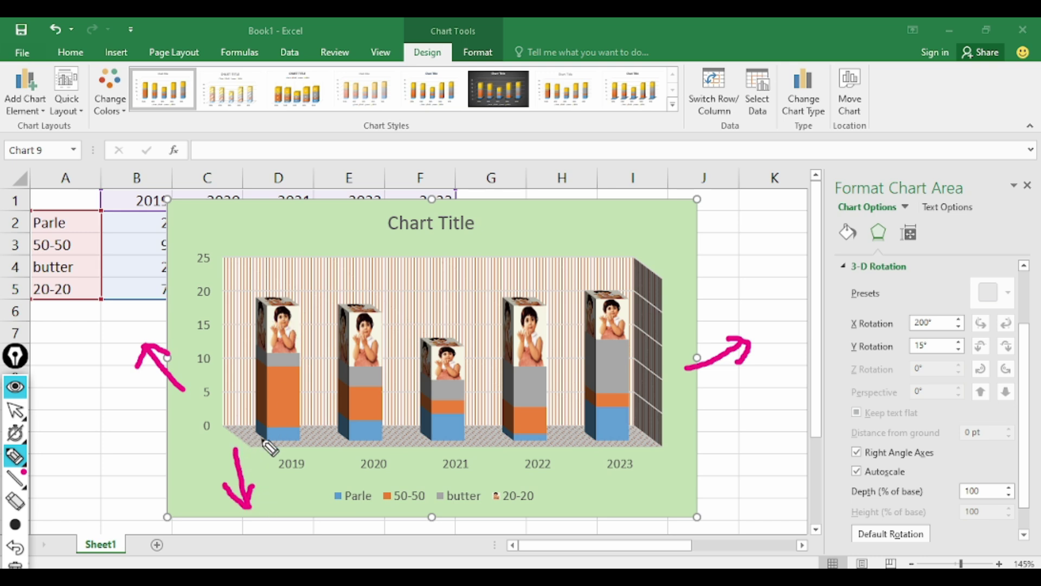
mouse_move(215, 423)
left_mouse_down()
mouse_move(213, 381)
mouse_move(194, 399)
mouse_move(239, 387)
left_mouse_up()
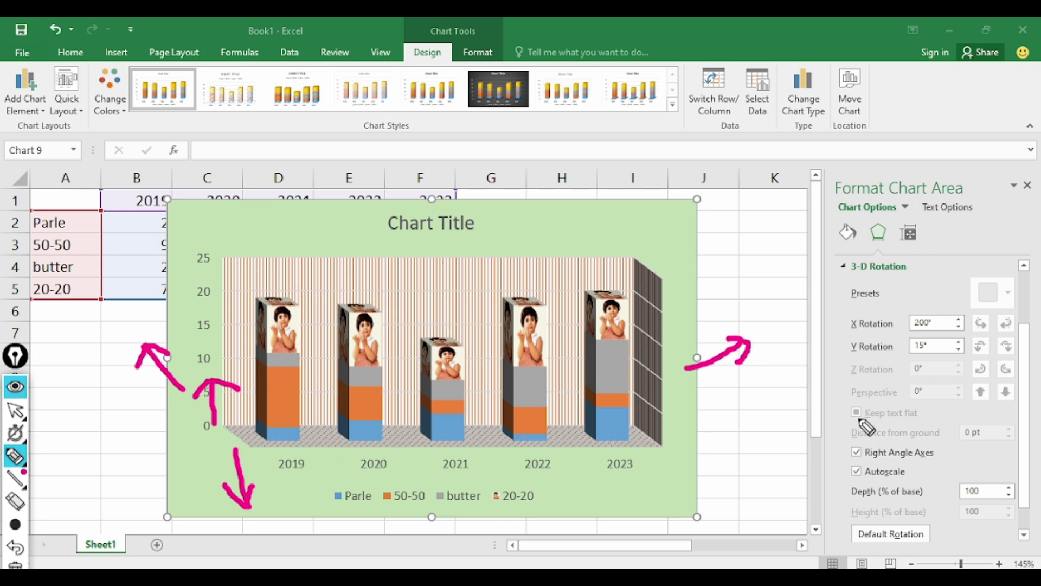
key("ctrl+shift+7")
key("ctrl+shift+2")
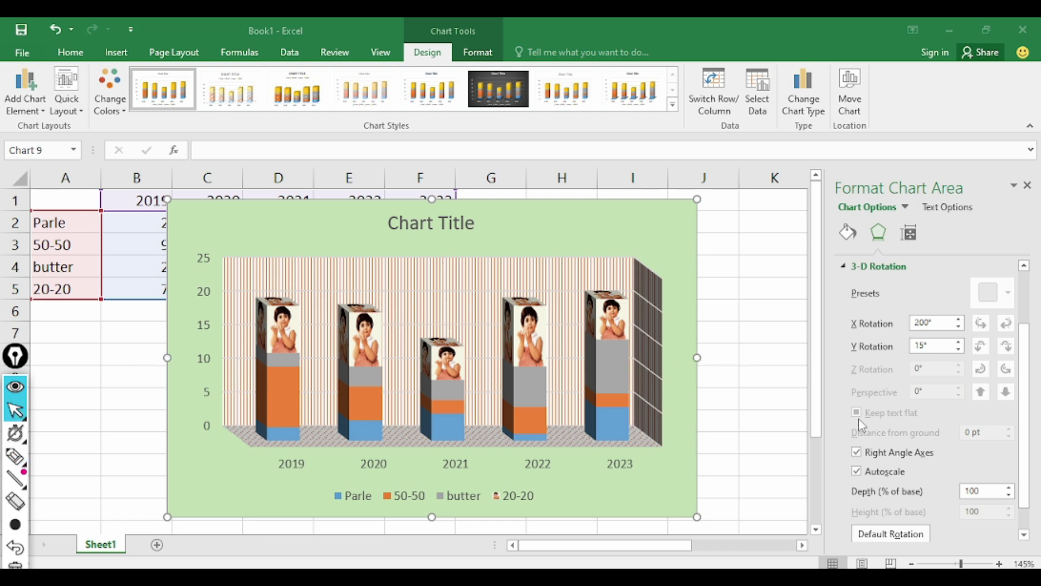
Increase the chart's X rotation to 240°
left_click(958, 319)
left_click(959, 320)
left_click(958, 320)
left_click(958, 320)
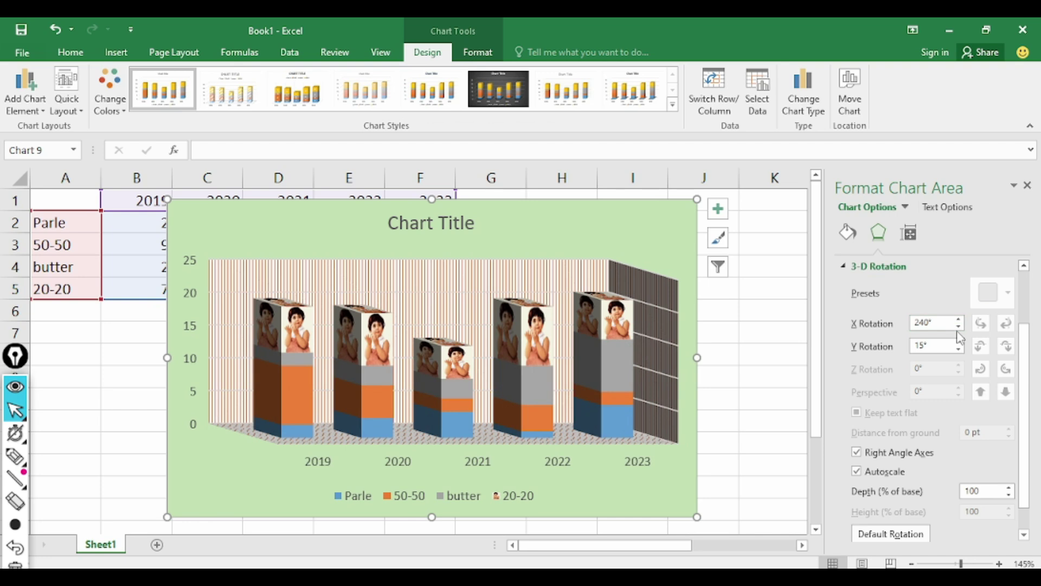
Reduce the chart's X rotation and settle it at 150°
left_click(959, 326)
left_click(959, 326)
left_click(958, 326)
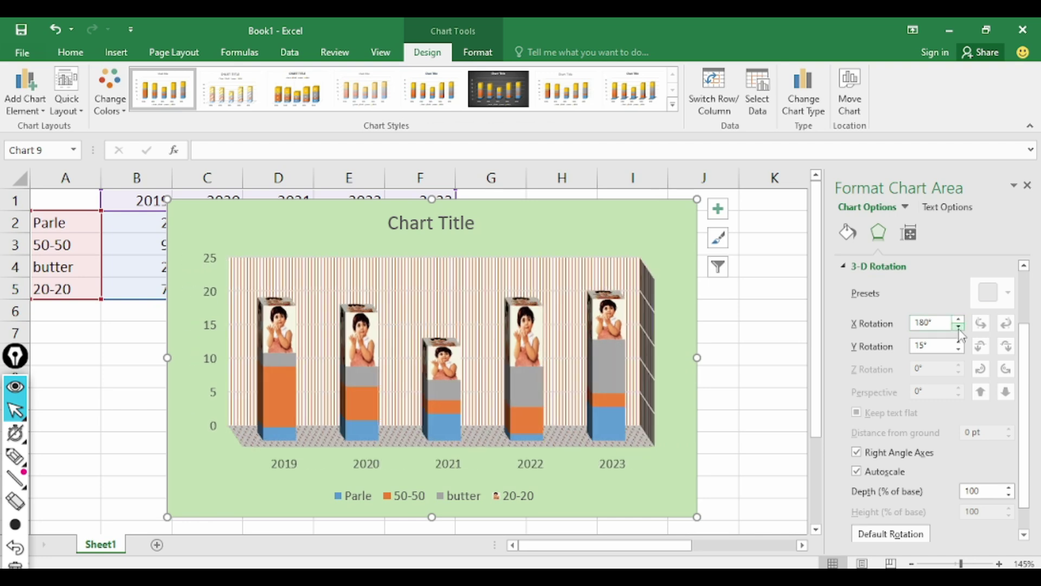
left_click(959, 326)
left_click(959, 326)
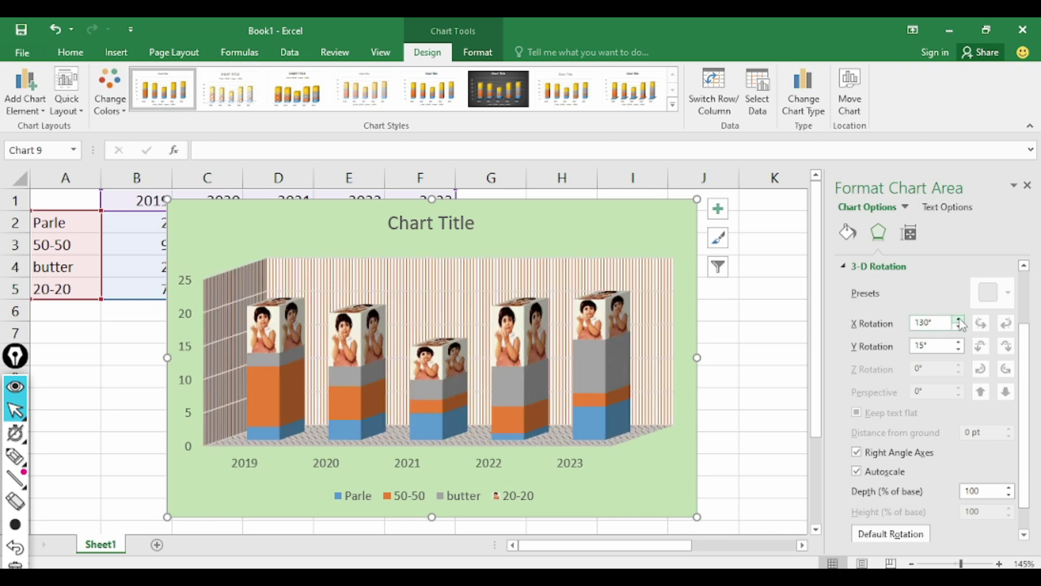
left_click(959, 320)
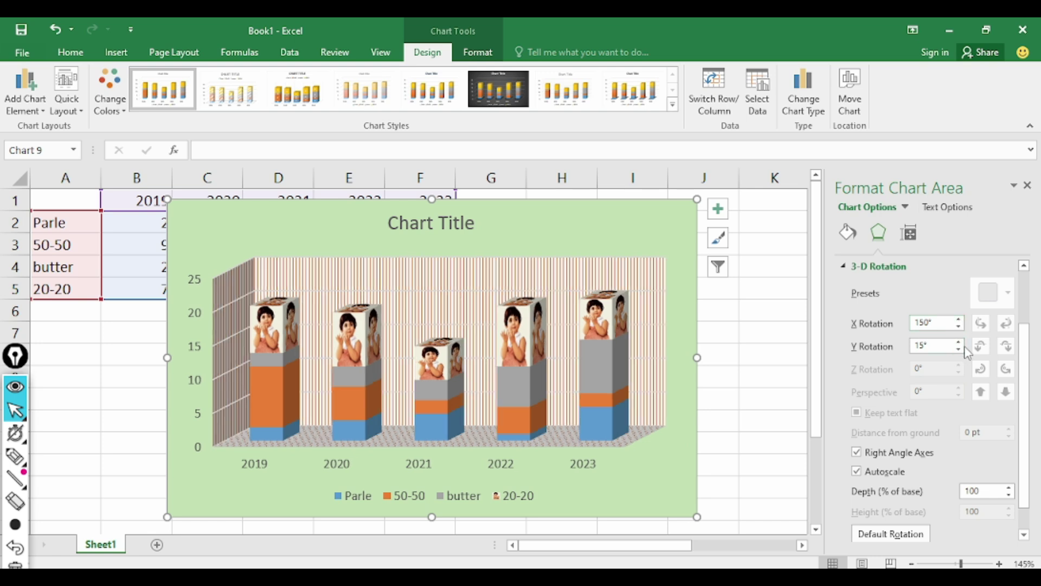
Raise the chart's Y rotation to 40° and lower it to -10° to compare the tilt
left_click(959, 342)
left_click(958, 343)
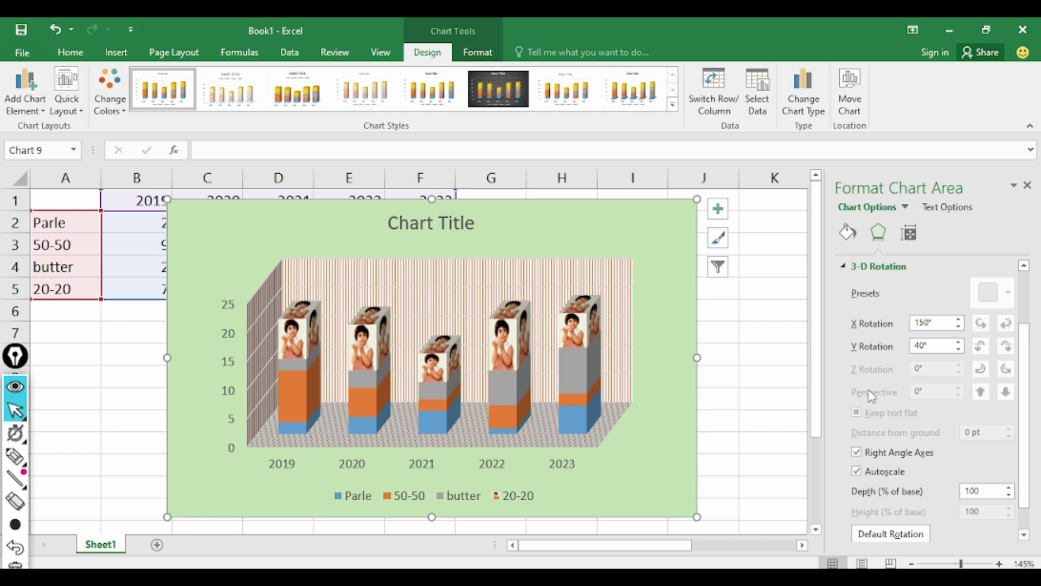
double_click(959, 350)
left_click(958, 350)
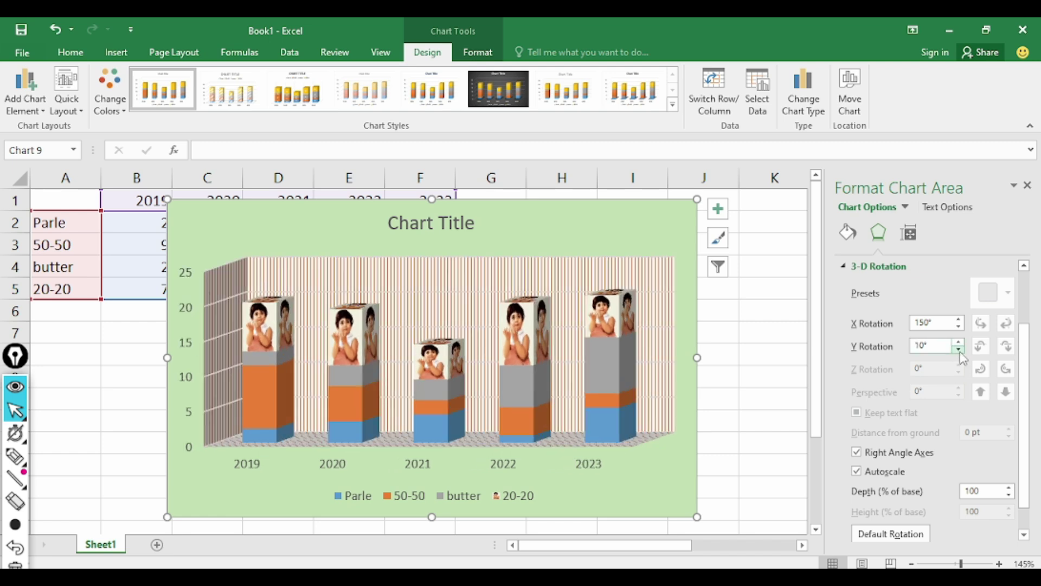
left_click(958, 350)
left_click(959, 350)
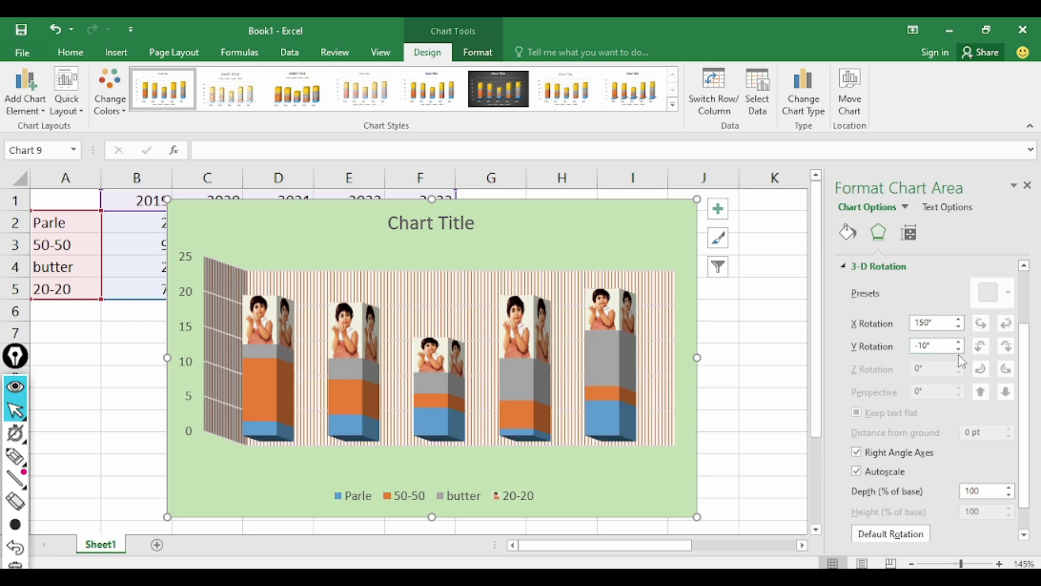
Set the chart's Y rotation to 20°
left_click(958, 342)
left_click(958, 342)
left_click(959, 342)
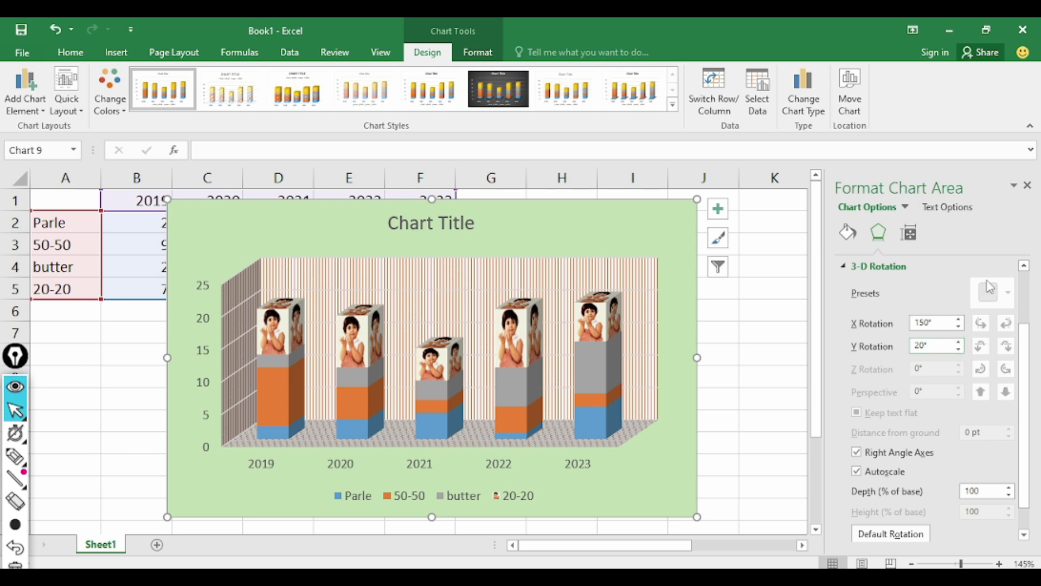
Close the chart formatting pane and move the chart from Sheet1 to its own new sheet named Chart1
left_click(1027, 186)
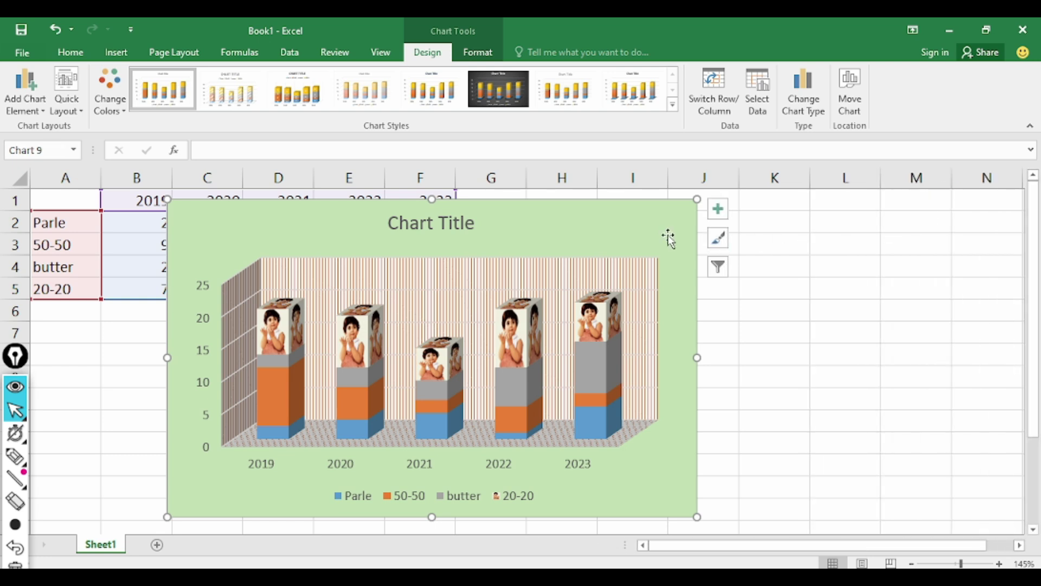
right_click(669, 237)
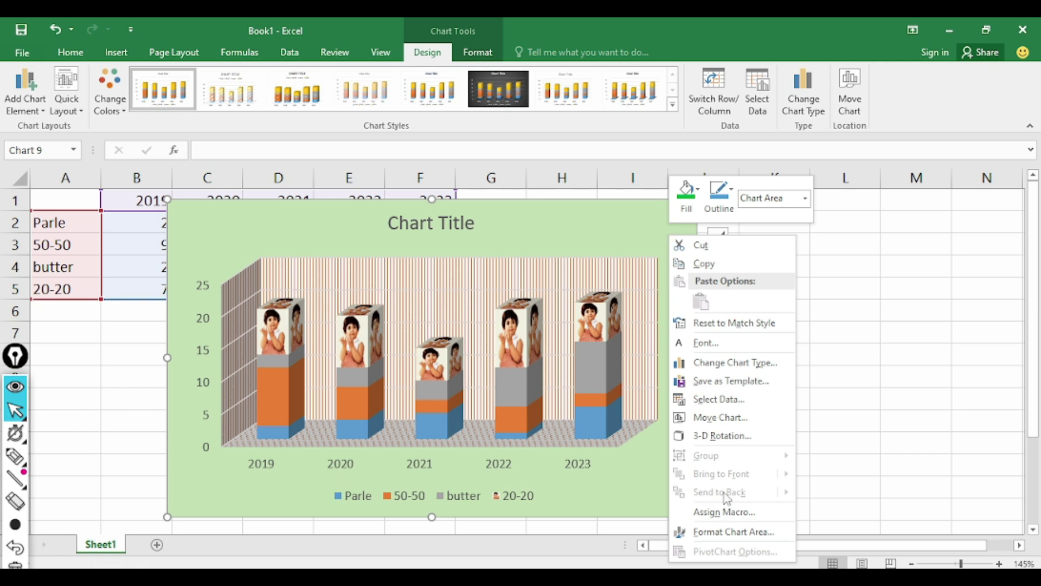
left_click(722, 417)
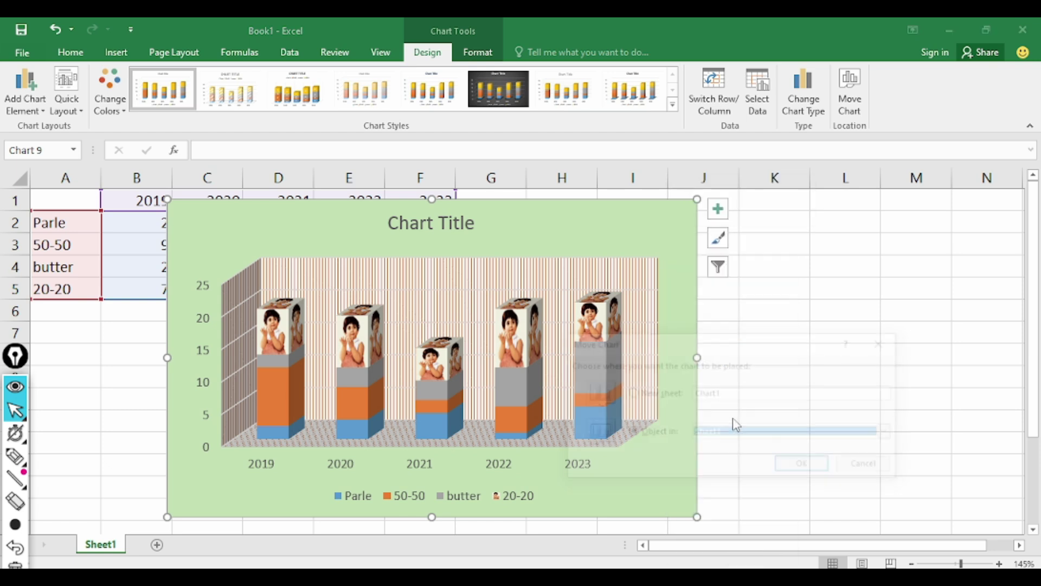
left_click(631, 392)
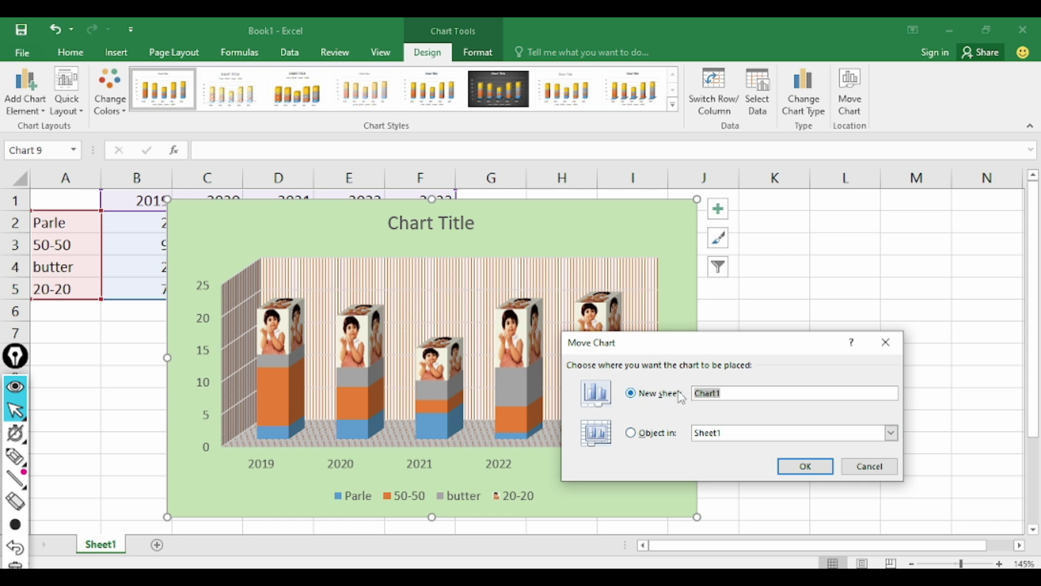
left_click(802, 472)
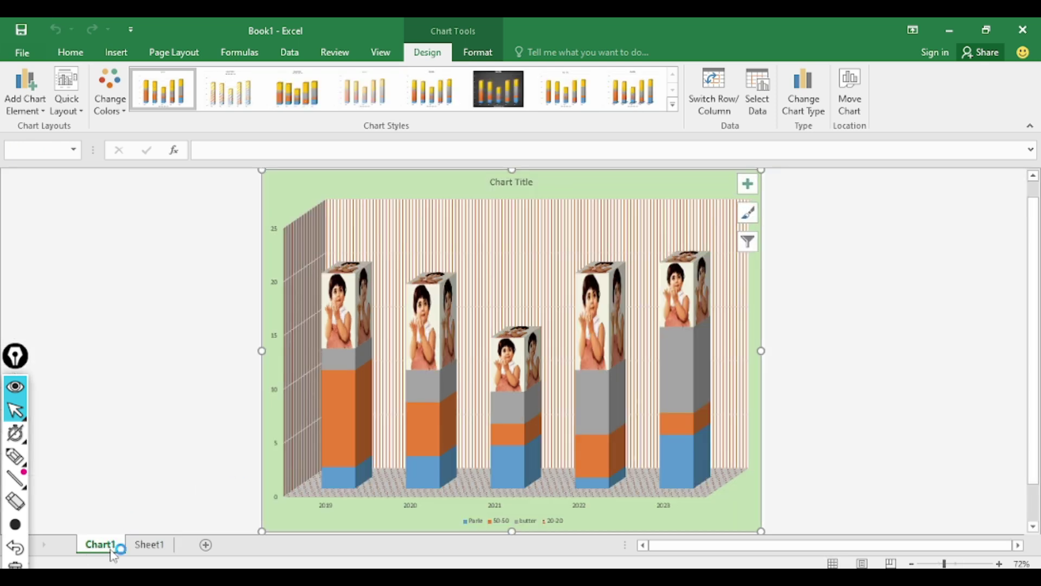
Check the data on Sheet1, return to Chart1, and move the chart back into Sheet1 as an embedded object
left_click(142, 548)
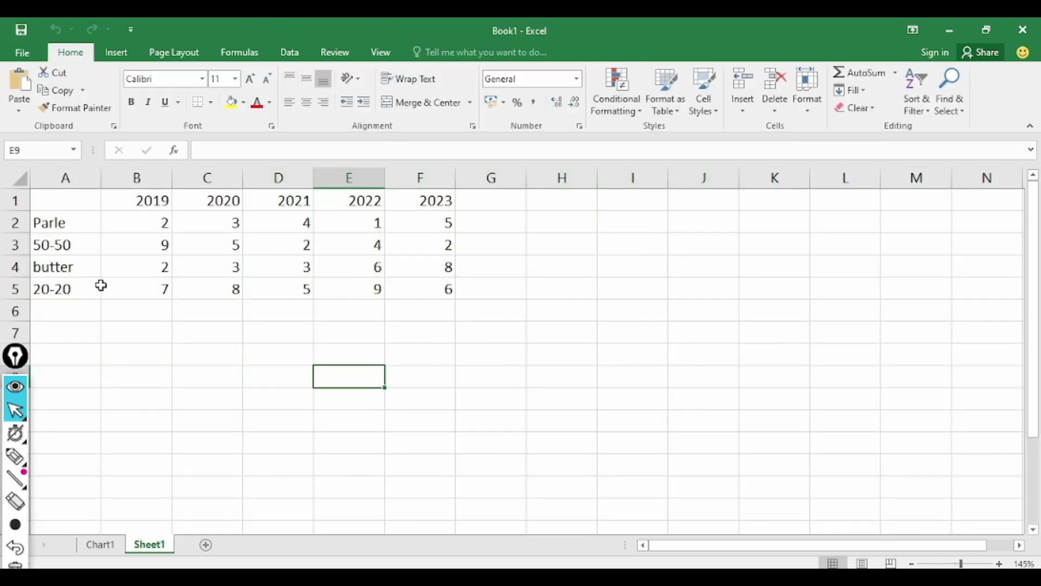
left_click(99, 545)
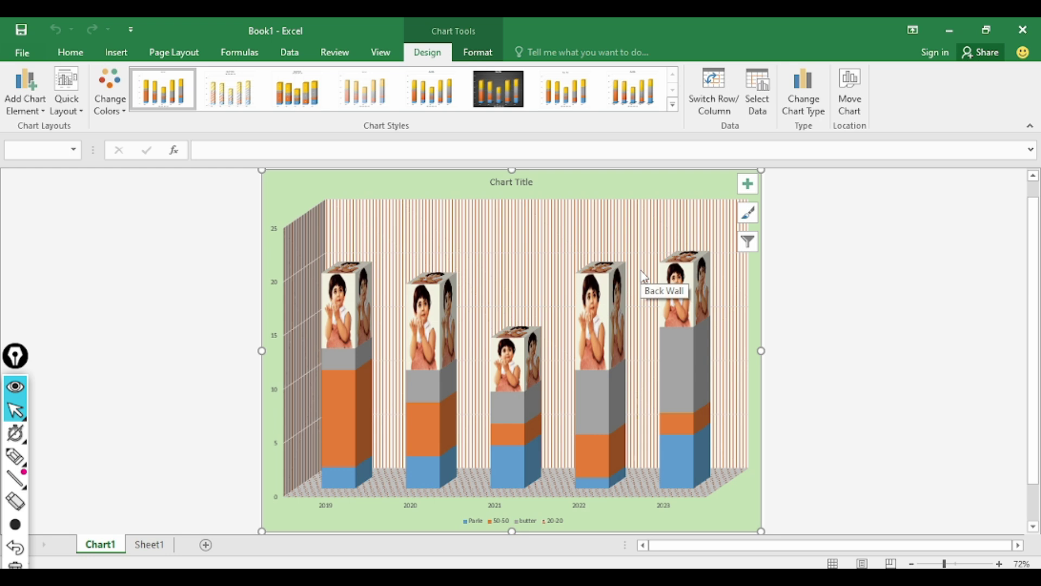
right_click(697, 183)
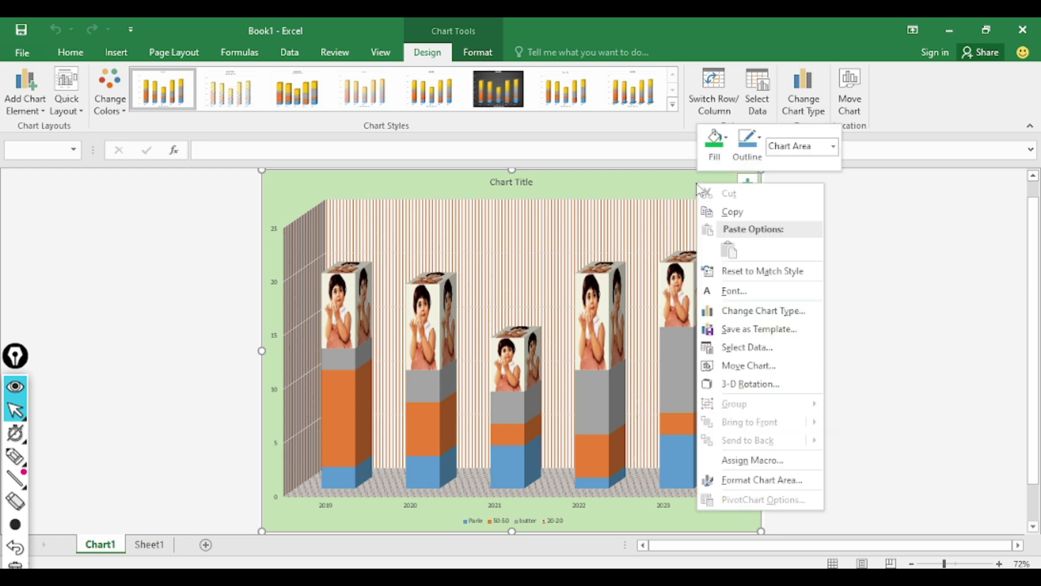
left_click(747, 366)
left_click(642, 380)
left_click(814, 414)
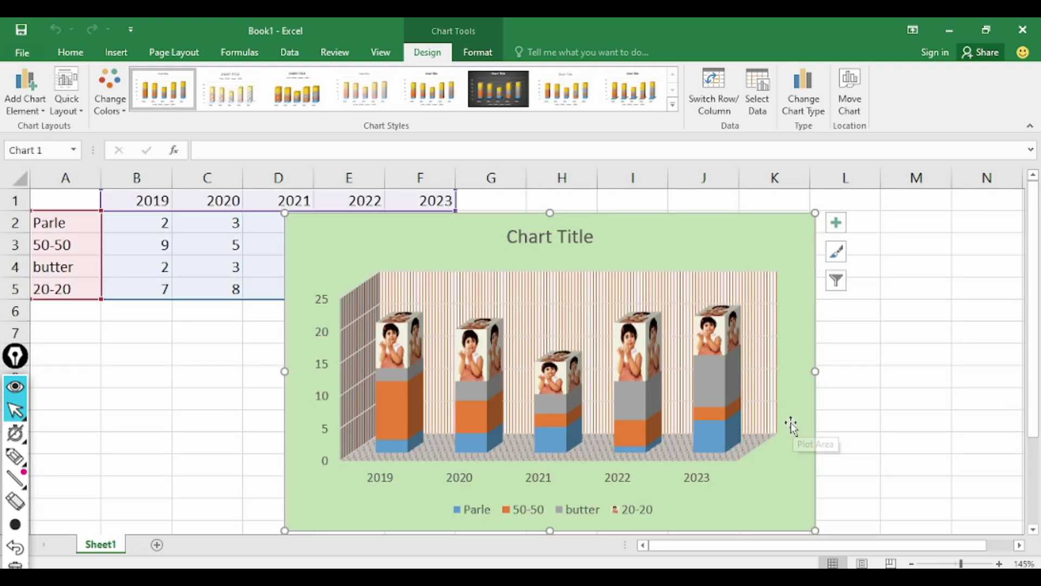